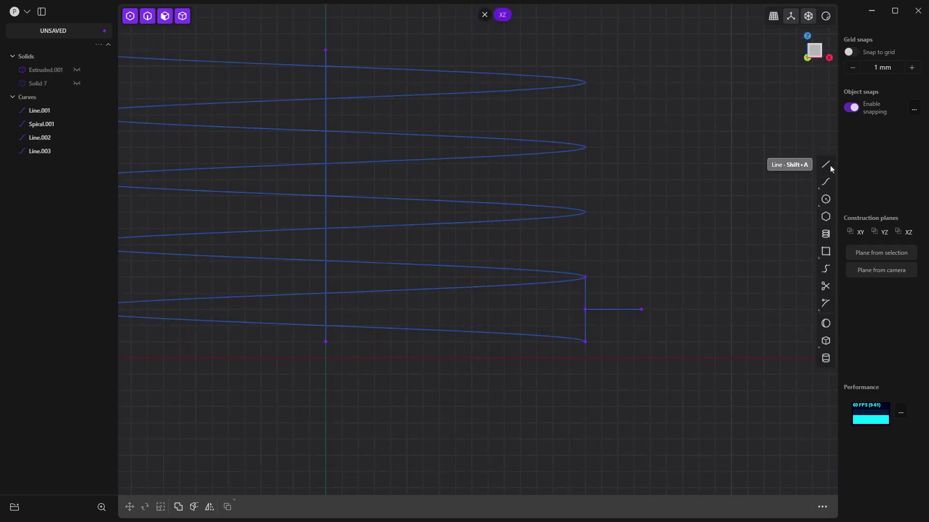
# Step: Draw the two slanted sides from the tip to the vertical line's ends and join all three into a closed triangular profile
pyautogui.click(825, 164)
pyautogui.click(641, 309)
pyautogui.click(615, 342)
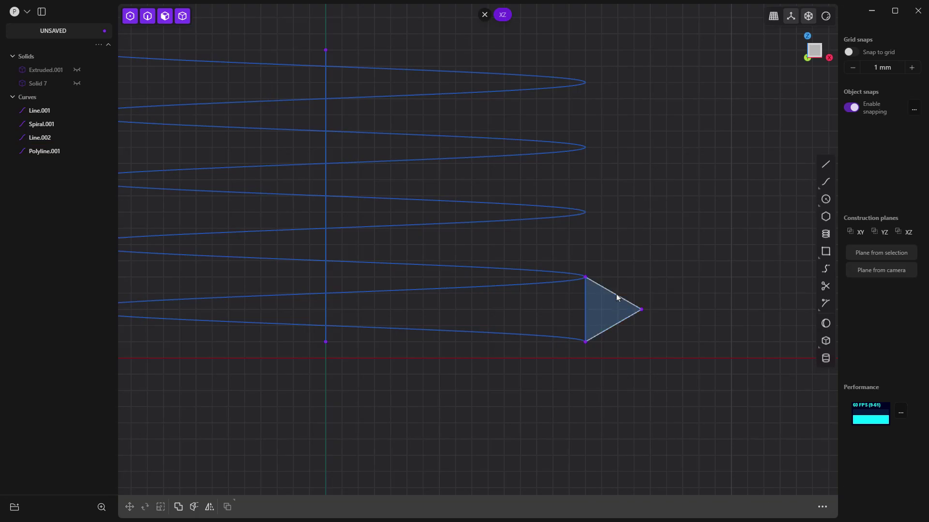
pyautogui.click(643, 309)
pyautogui.click(673, 507)
# Step: Chamfer the triangle's tip vertex with a distance of -(3.464/6)
pyautogui.scroll(2, 643, 308)
pyautogui.click(642, 306)
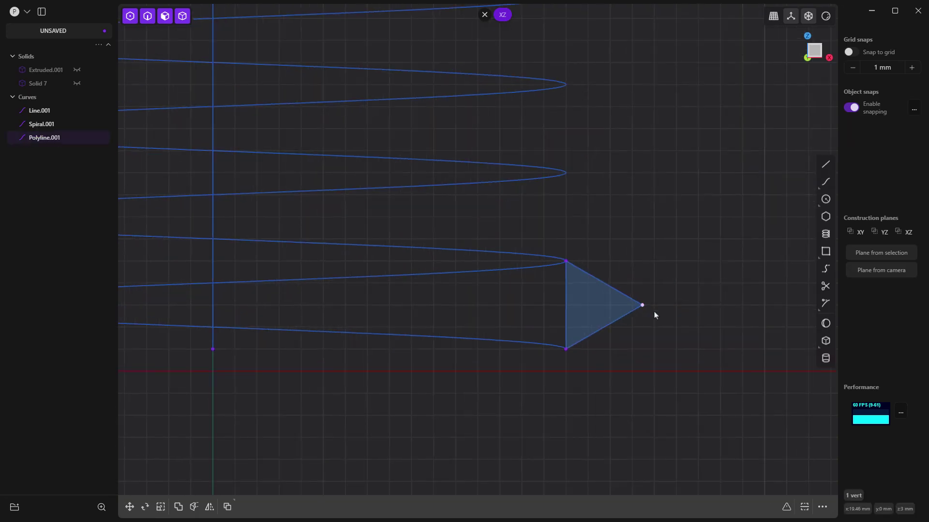
pyautogui.click(786, 507)
pyautogui.press('d')
pyautogui.write('-(3.464/6')
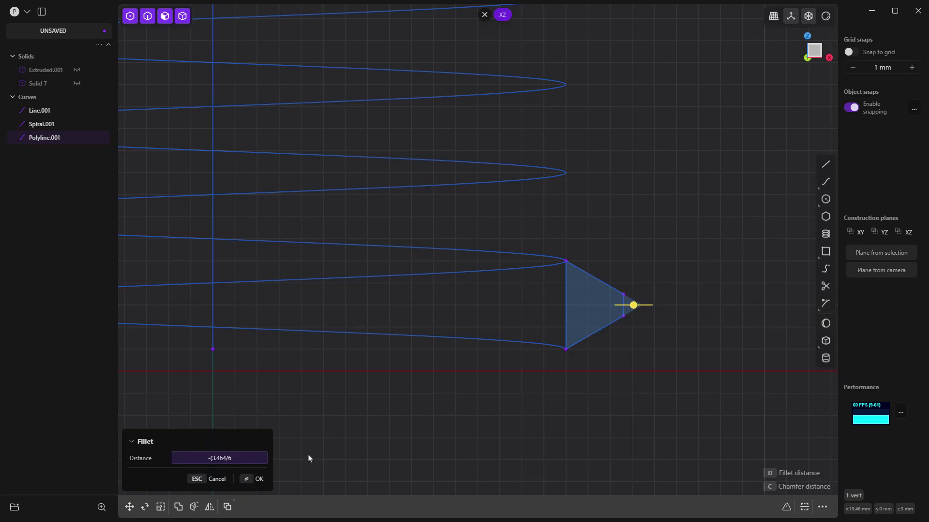
pyautogui.press('Return')
pyautogui.press('Return')
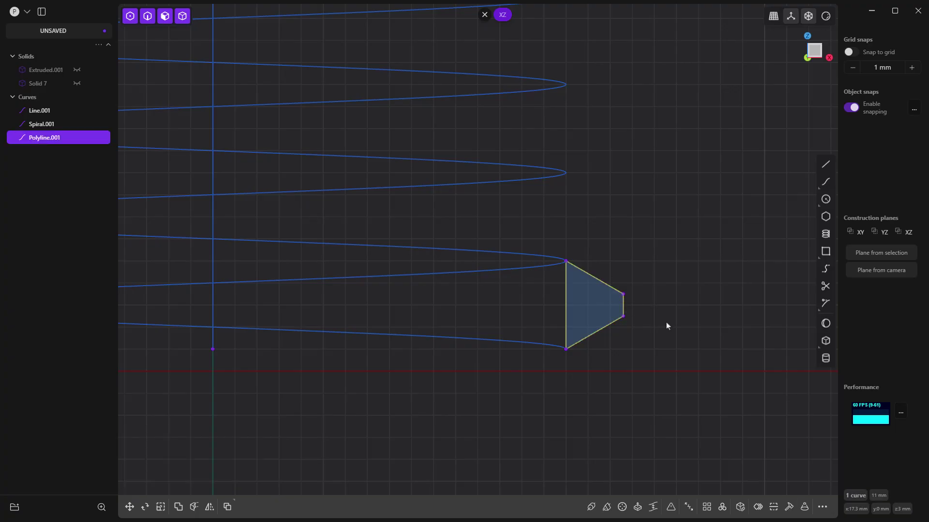
# Step: Undo the tip chamfer and chamfer the triangle's tip again with a slightly smaller distance
pyautogui.click(625, 308)
pyautogui.press('f')
pyautogui.scroll(3, 629, 306)
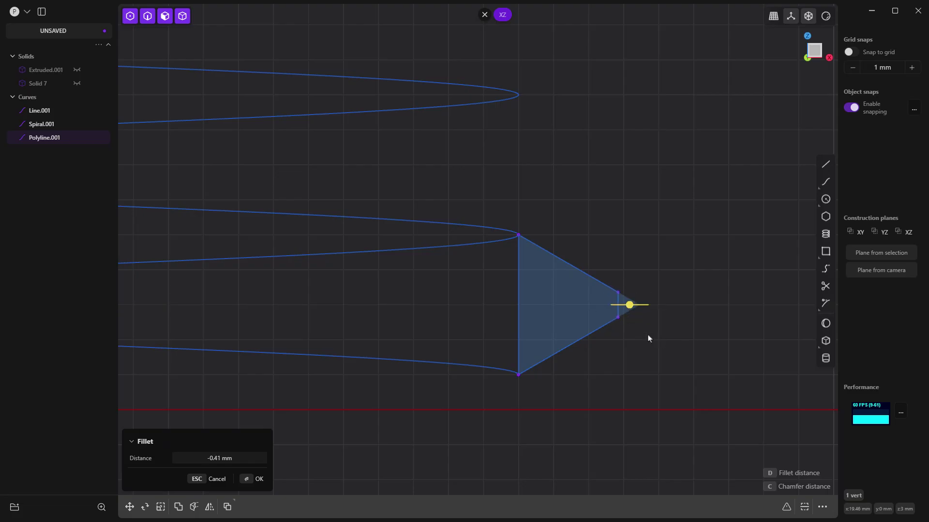
pyautogui.click(628, 305)
# Step: With the spiral hidden, slightly chamfer both corners on the profile's vertical side, then show the spiral again
pyautogui.click(77, 124)
pyautogui.click(518, 375)
pyautogui.keyDown('shift'); pyautogui.click(518, 235); pyautogui.keyUp('shift')
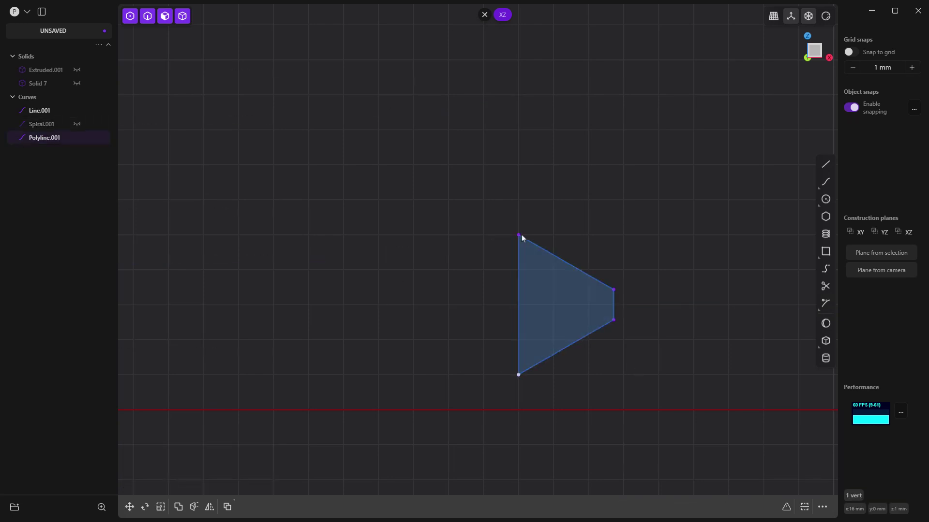
pyautogui.press('f')
pyautogui.click(485, 412)
pyautogui.click(76, 124)
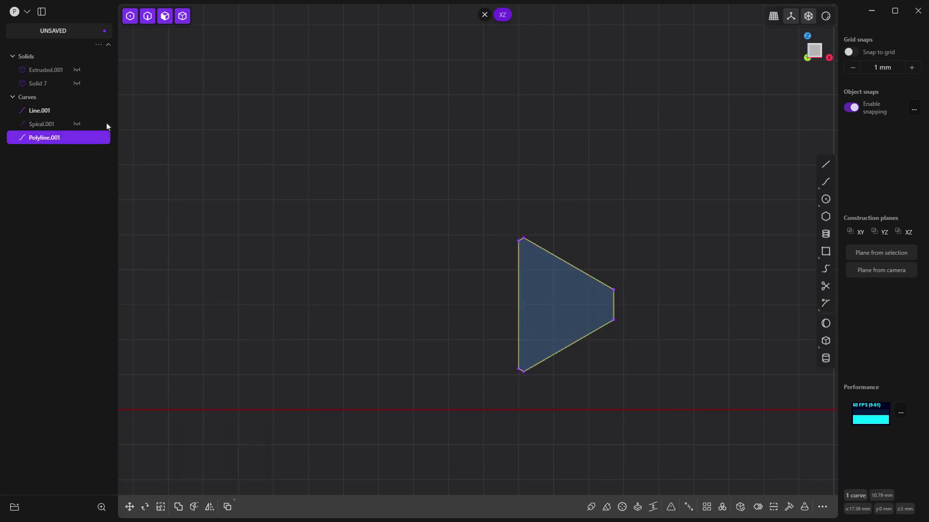
# Step: Sweep the chamfered profile along the spiral with Normal alignment and zero twist to form the thread body
pyautogui.keyDown('shift'); pyautogui.click(42, 124); pyautogui.keyUp('shift')
pyautogui.click(740, 506)
pyautogui.scroll(5, 514, 241)
pyautogui.scroll(2, 514, 241)
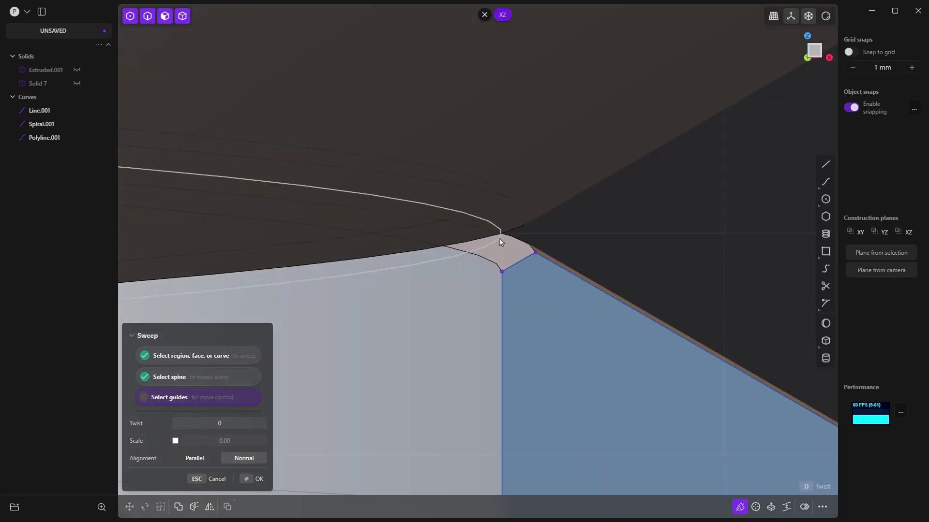
pyautogui.click(499, 239)
pyautogui.scroll(-2, 536, 255)
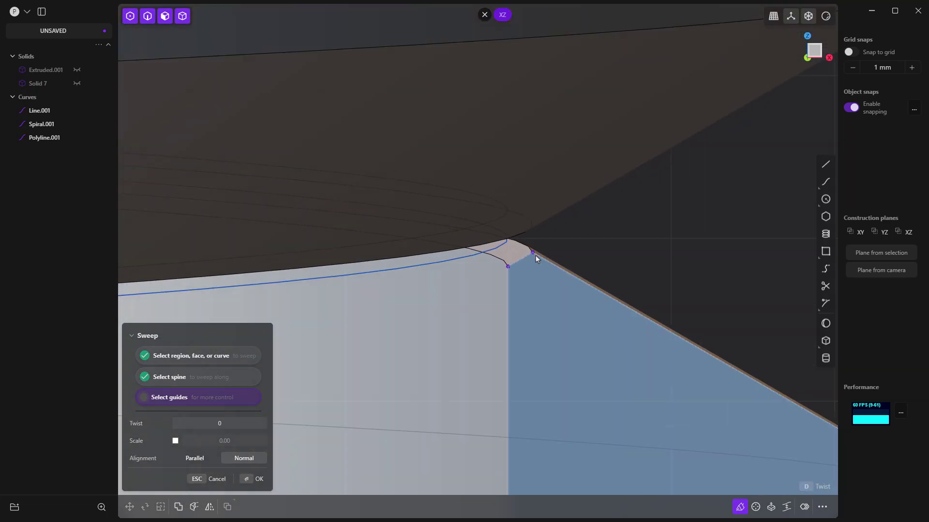
pyautogui.scroll(-10, 519, 257)
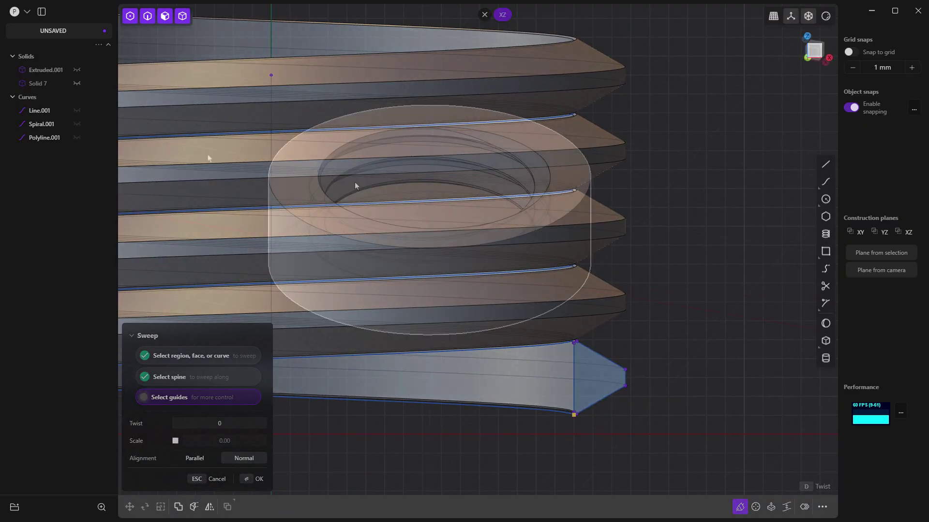
pyautogui.press('Return')
pyautogui.press('Return')
pyautogui.moveTo(306, 432); pyautogui.dragTo(450, 354, button='middle')
pyautogui.scroll(4, 450, 355)
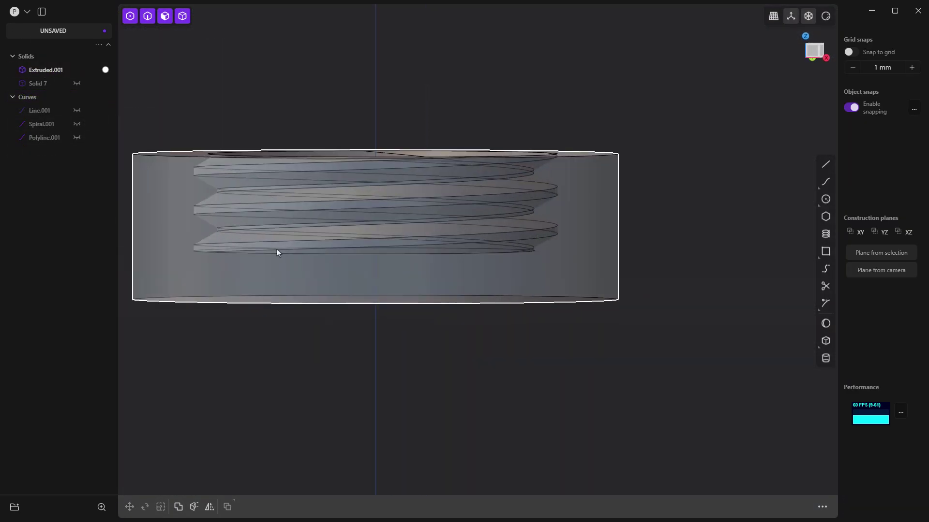
pyautogui.keyDown('shift'); pyautogui.moveTo(252, 263); pyautogui.dragTo(379, 248, button='middle'); pyautogui.keyUp('shift')
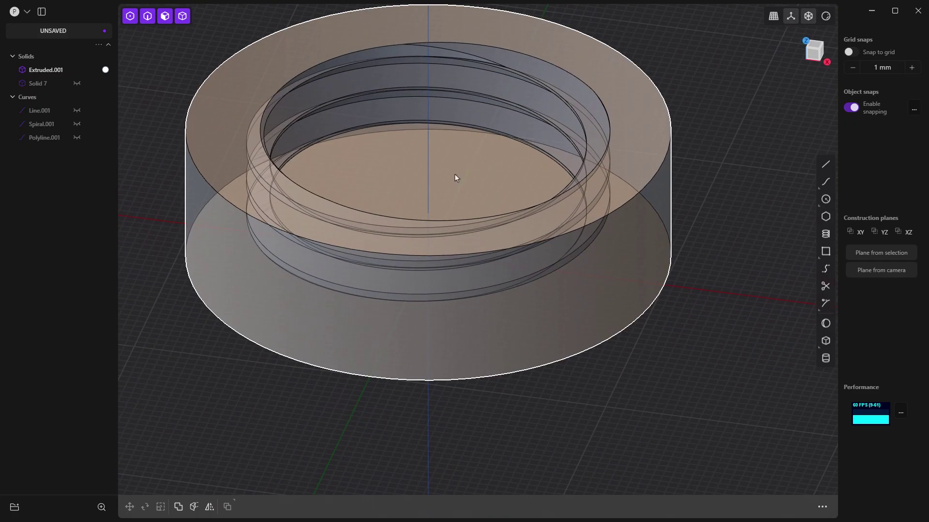
pyautogui.scroll(-1, 479, 220)
pyautogui.scroll(-4, 457, 256)
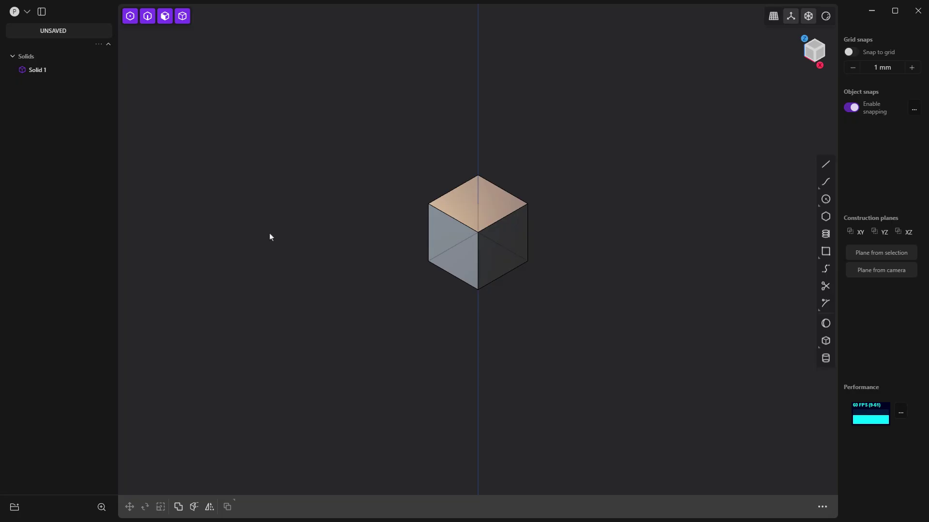
# Step: Delete the default cube and reset the view to the grid around the origin
pyautogui.click(458, 201)
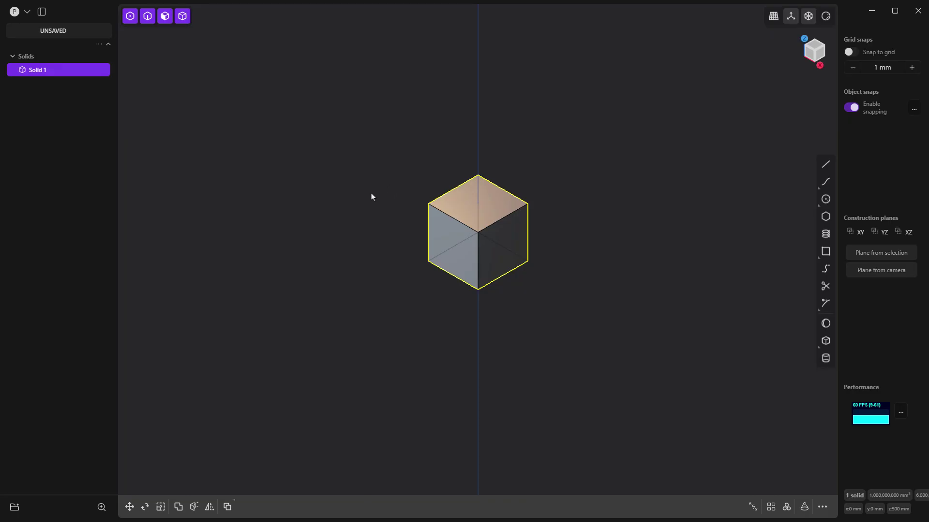
pyautogui.press('Delete')
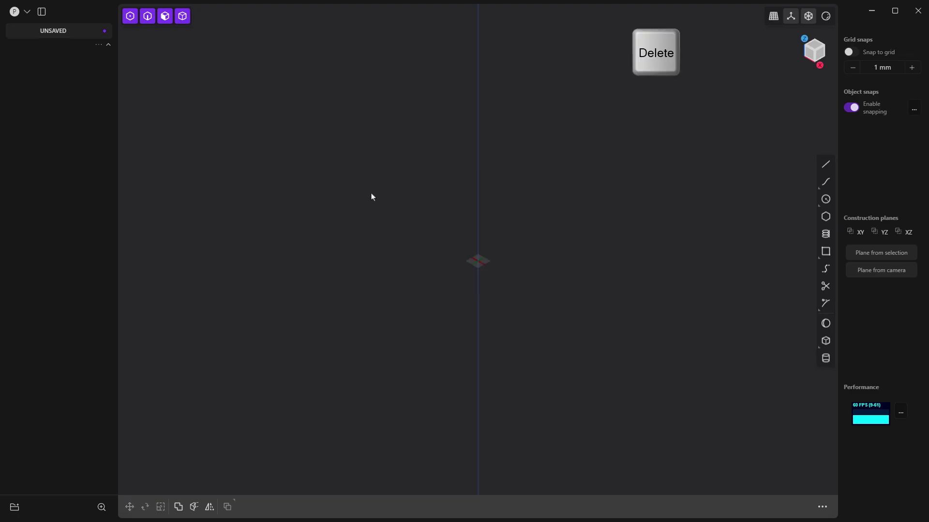
pyautogui.press('/')
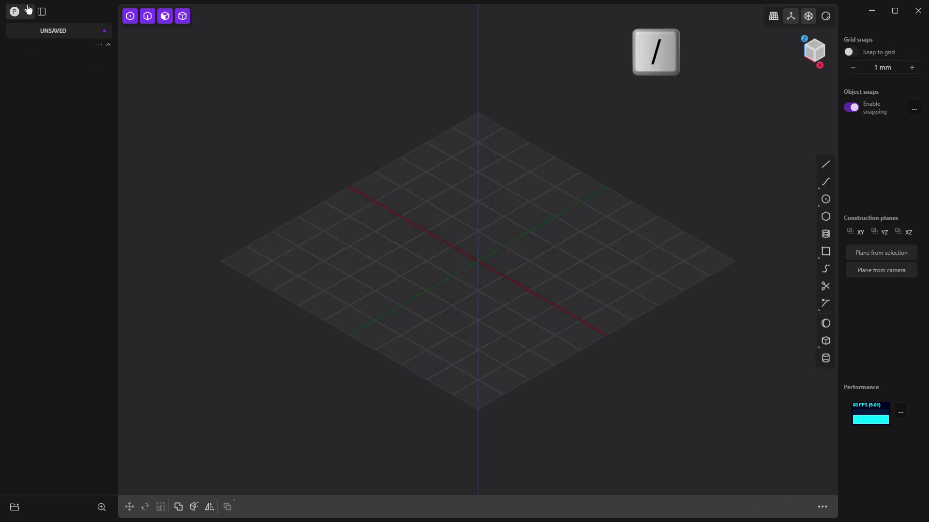
# Step: Check the Grid & Units preferences for the millimeter setting, then close them
pyautogui.click(27, 10)
pyautogui.click(80, 139)
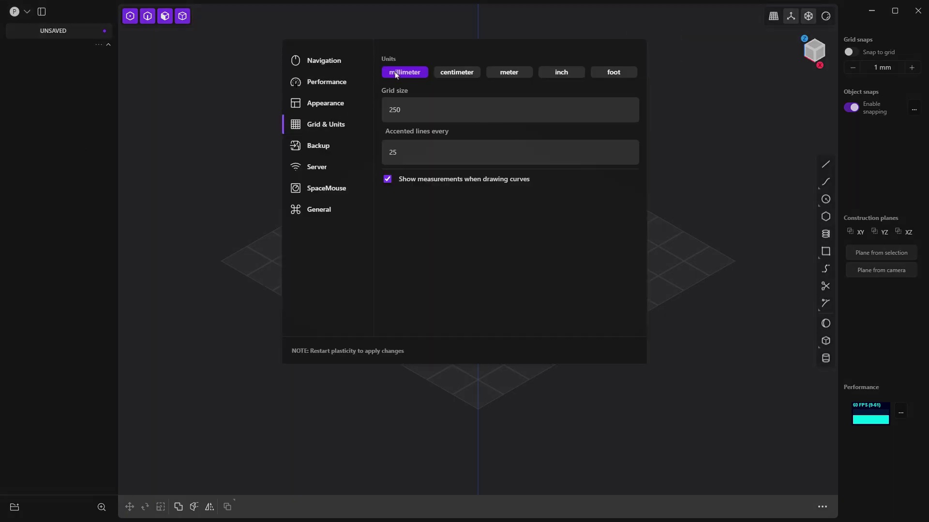
pyautogui.click(686, 102)
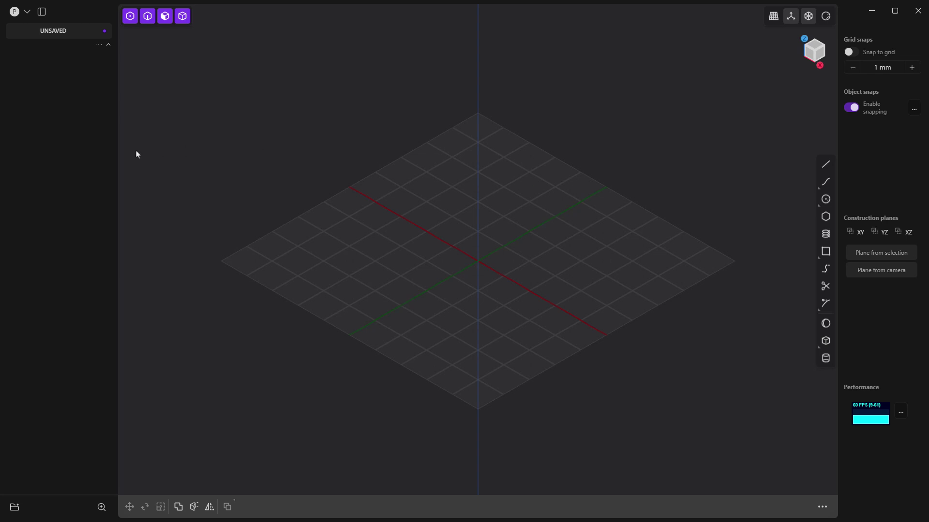
pyautogui.press('q')
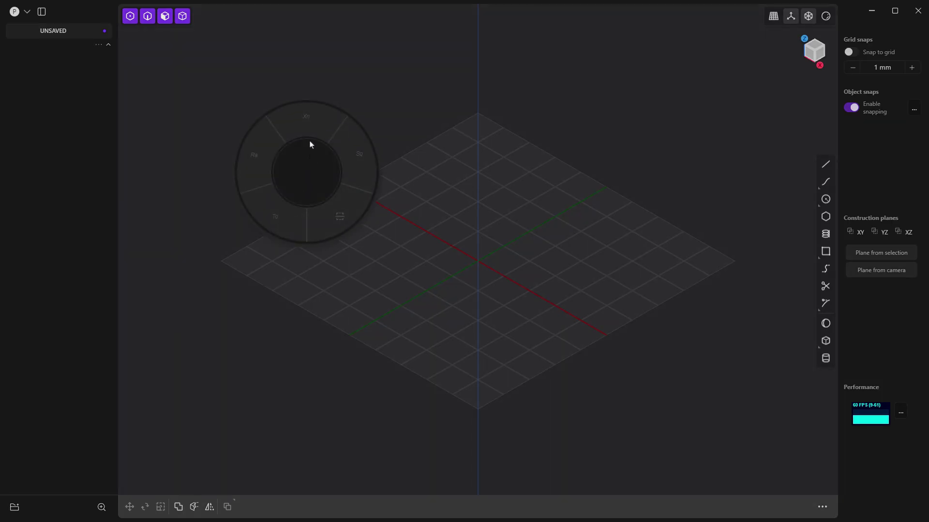
pyautogui.click(310, 167)
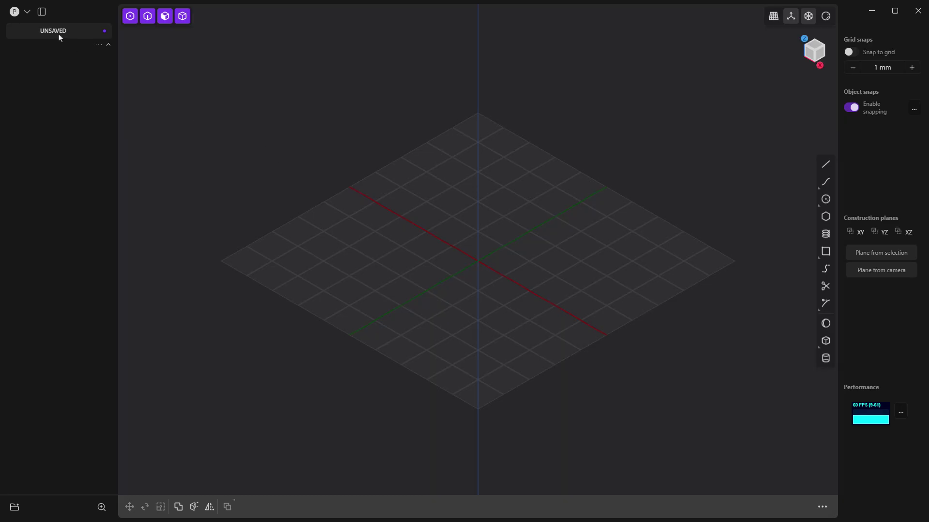
pyautogui.click(27, 12)
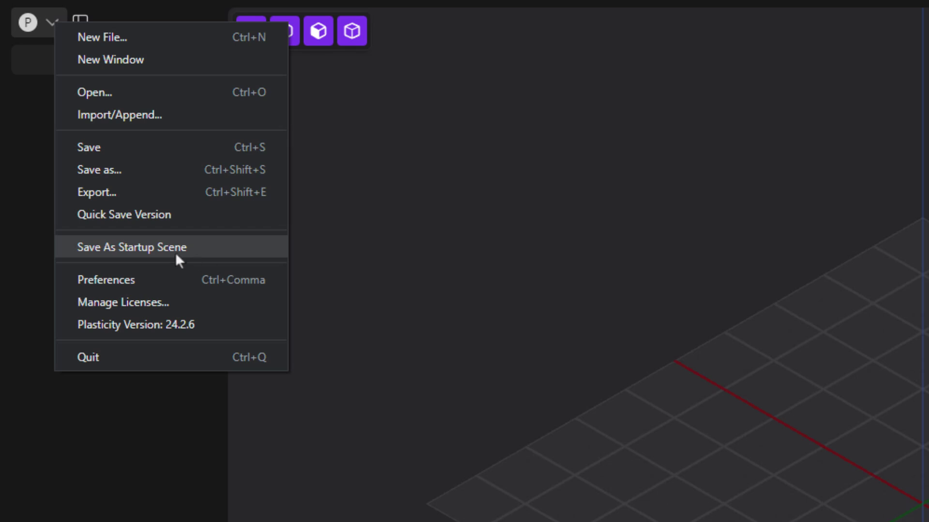
pyautogui.click(518, 251)
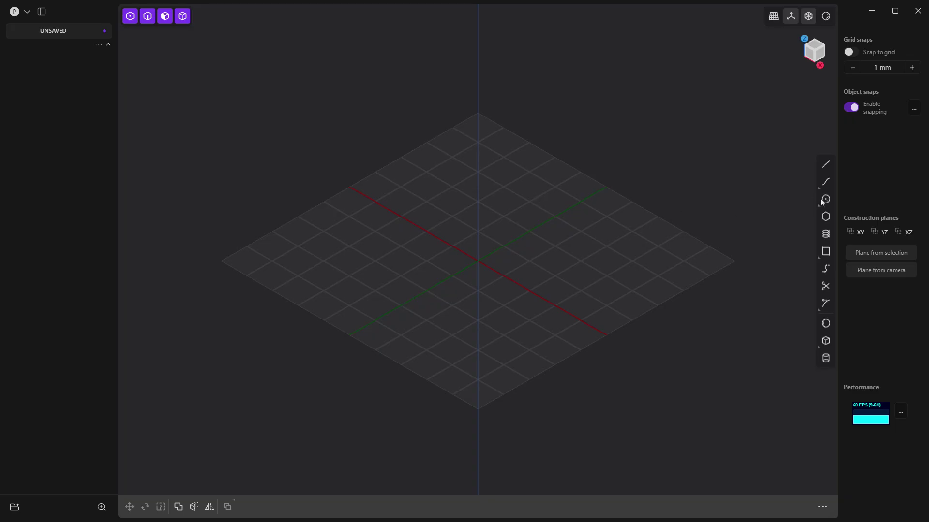
# Step: Draw a circle with a 25 mm radius (50 mm diameter) centred on the origin of the ground plane
pyautogui.click(826, 199)
pyautogui.click(478, 261)
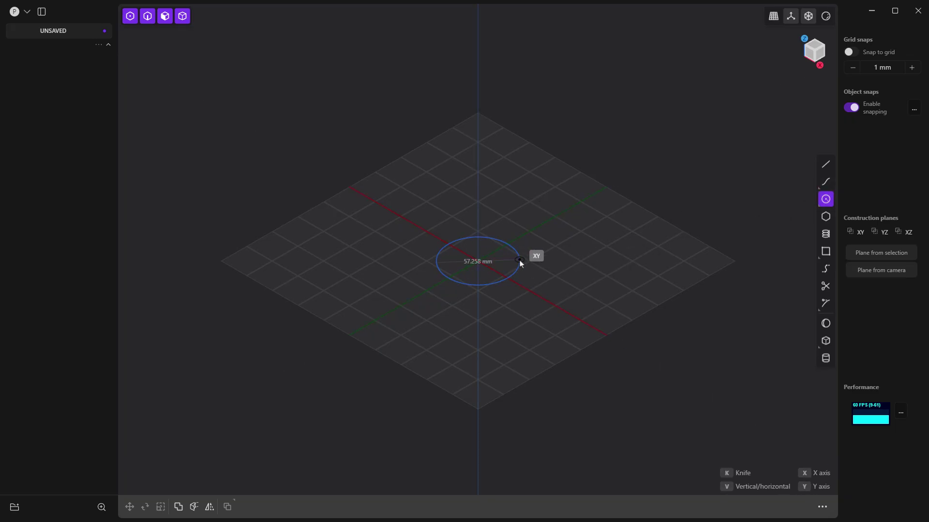
pyautogui.press('Tab')
pyautogui.write('25')
pyautogui.press('Return')
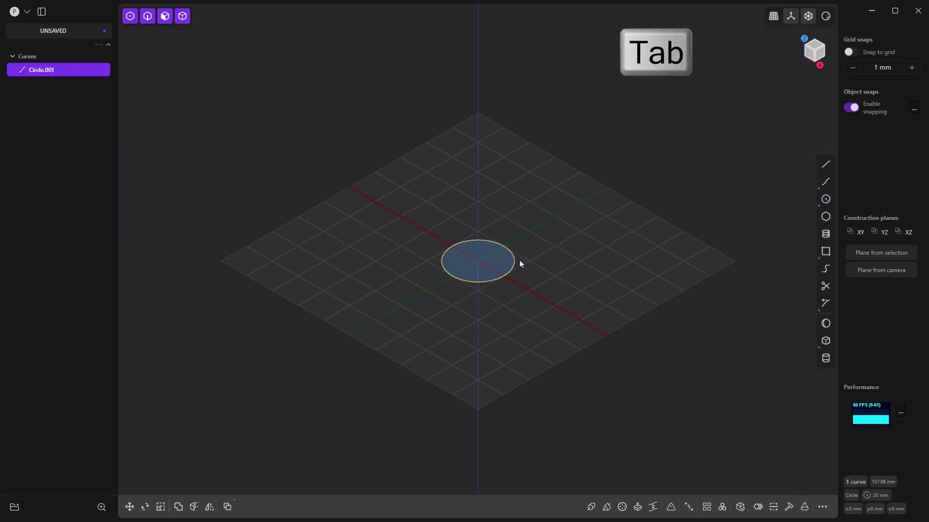
# Step: Extrude the circular region 15 mm upward into a solid disc and delete the leftover circle curve
pyautogui.click(486, 255)
pyautogui.press('e')
pyautogui.moveTo(485, 214); pyautogui.dragTo(486, 206)
pyautogui.click(196, 406)
pyautogui.write('15')
pyautogui.press('Return')
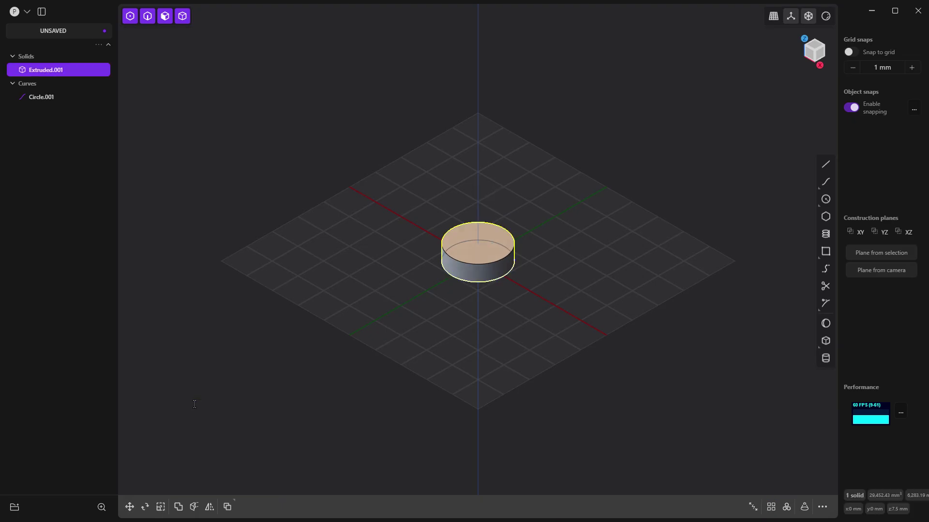
pyautogui.click(48, 98)
pyautogui.press('Delete')
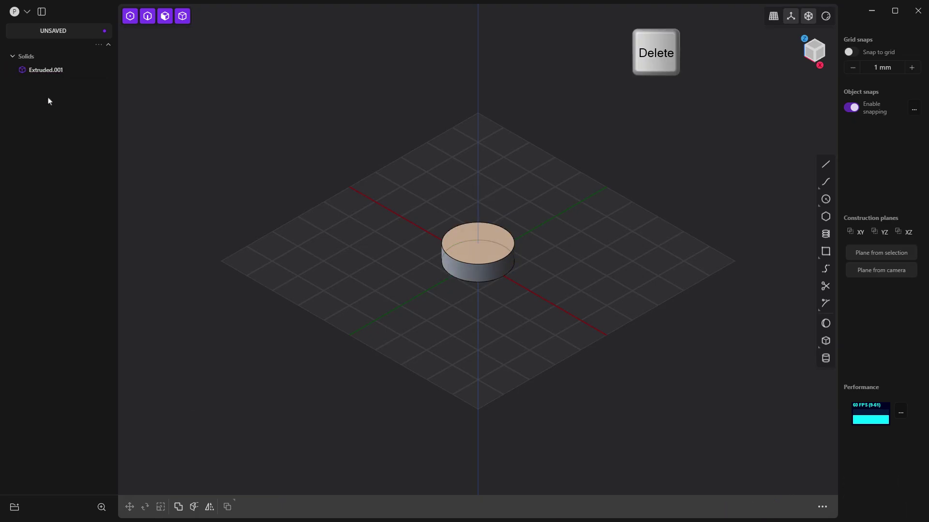
# Step: Draw a 32 mm diameter circle at the centre of the disc's top face
pyautogui.scroll(3, 480, 253)
pyautogui.scroll(5, 479, 249)
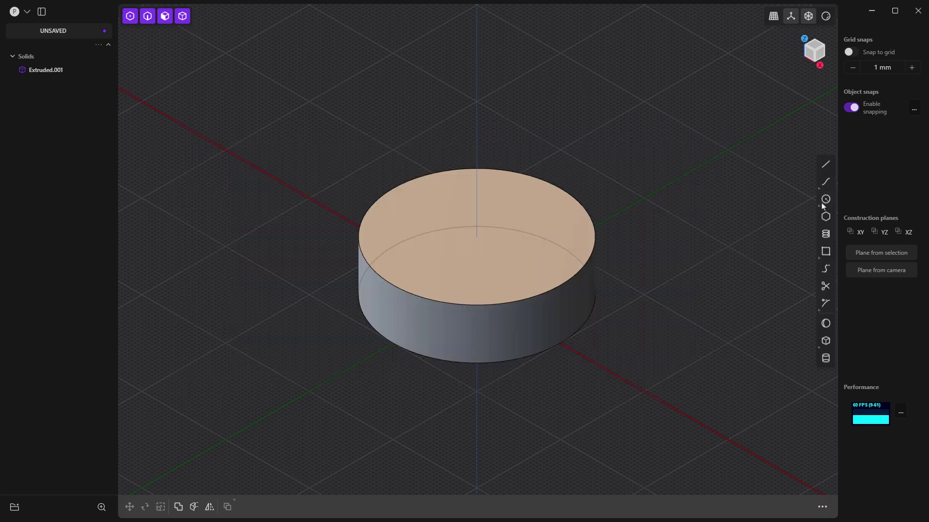
pyautogui.click(826, 199)
pyautogui.click(477, 237)
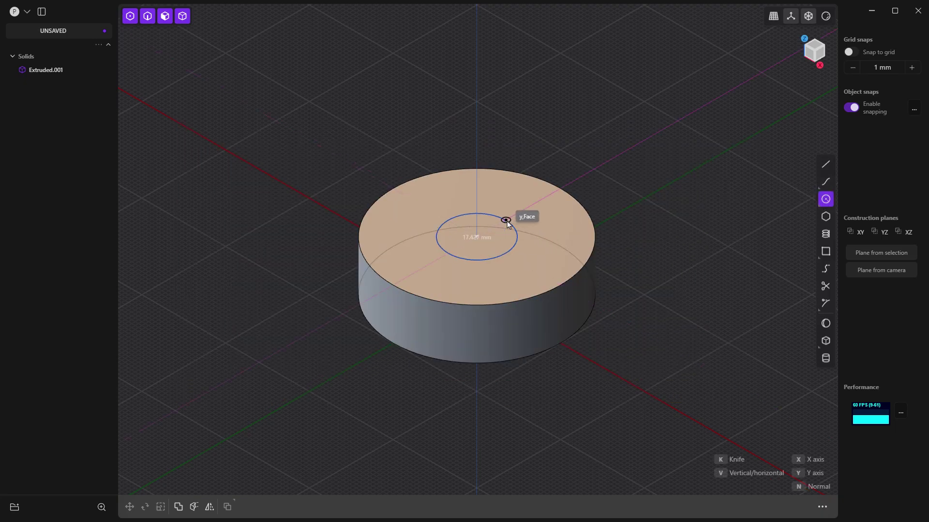
pyautogui.press('Tab')
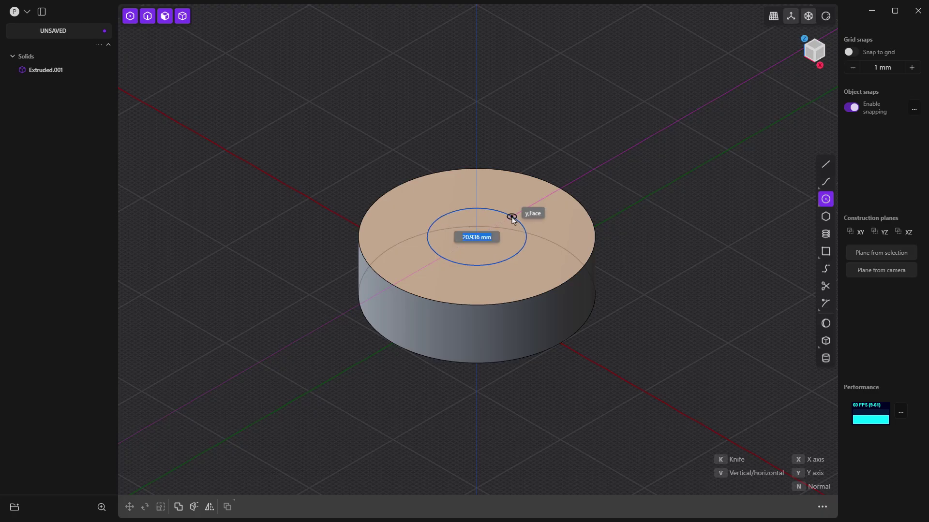
pyautogui.write('16')
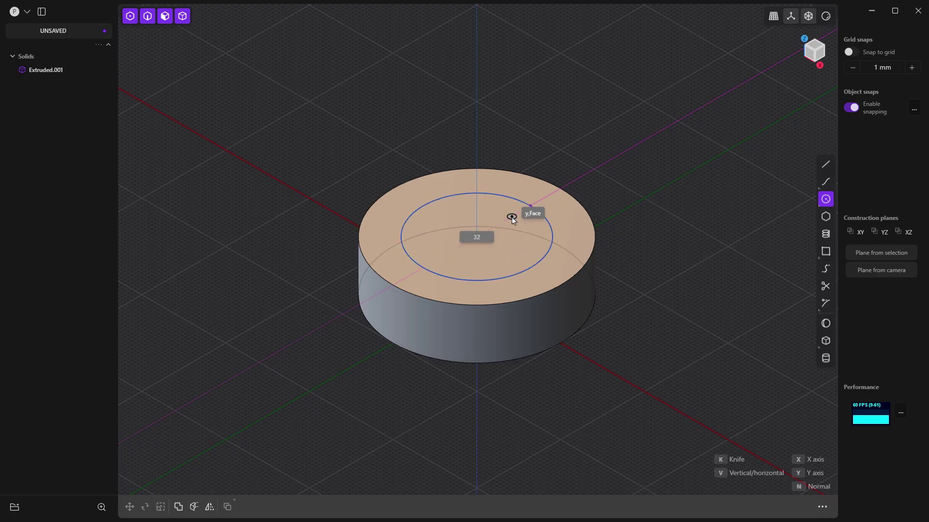
pyautogui.press('Return')
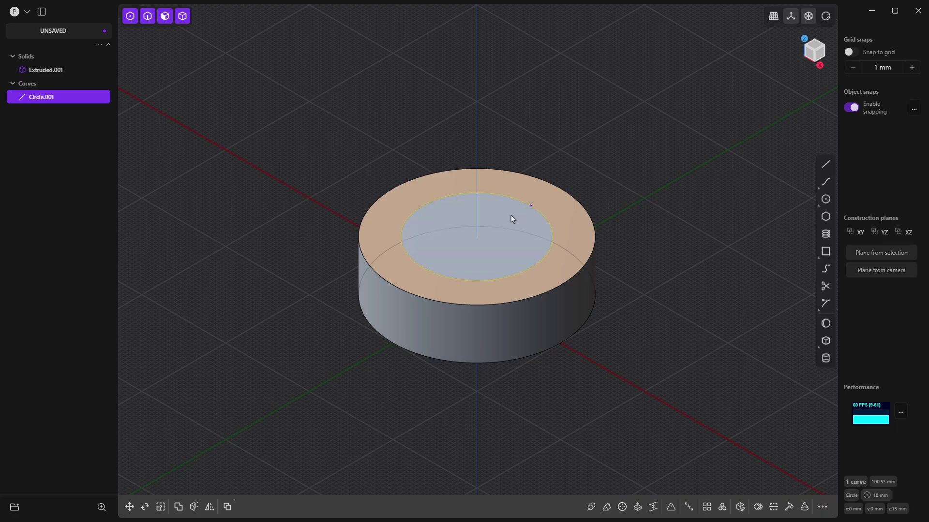
# Step: Extrude the inner circle region 10 mm down into the disc as a Difference to cut a blind hole
pyautogui.click(511, 215)
pyautogui.press('e')
pyautogui.moveTo(513, 183); pyautogui.dragTo(511, 196)
pyautogui.write('d-10')
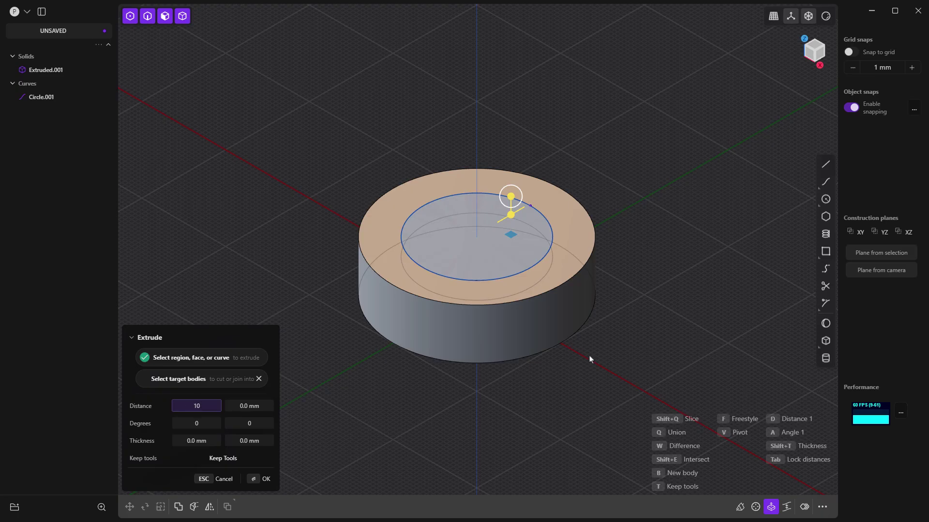
pyautogui.press('Return')
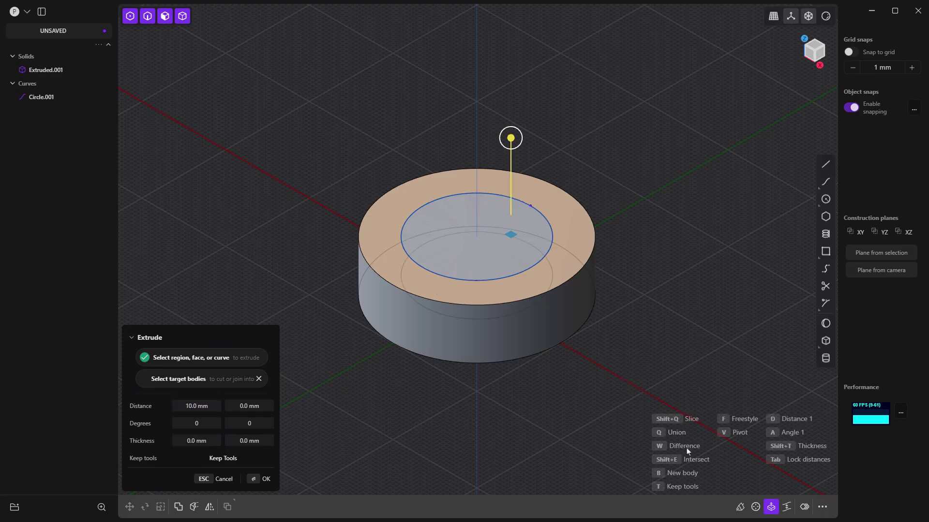
pyautogui.press('w')
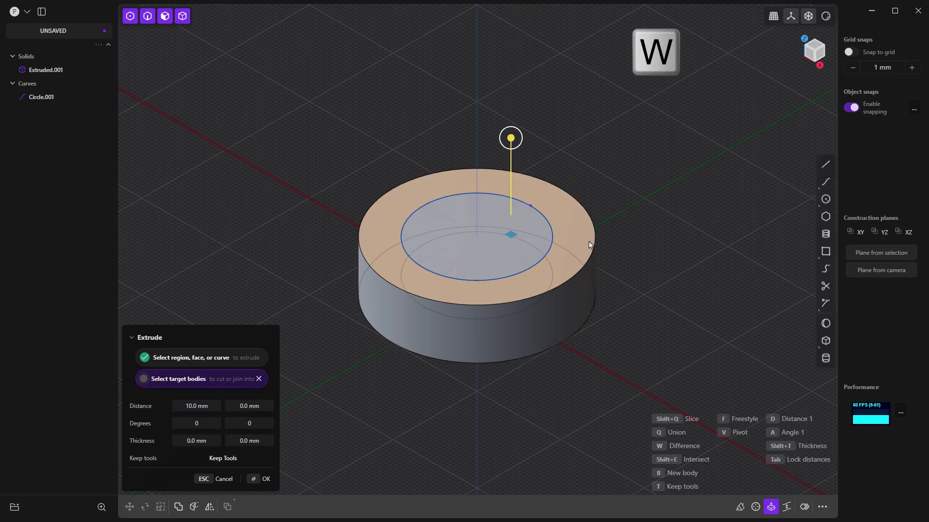
pyautogui.press('Return')
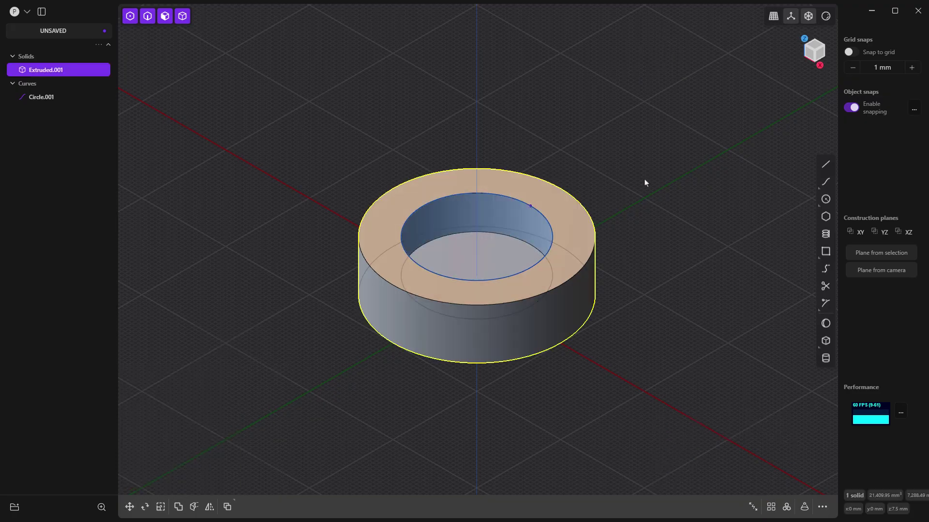
# Step: Delete the leftover circle curve used for the blind hole
pyautogui.click(60, 99)
pyautogui.press('Delete')
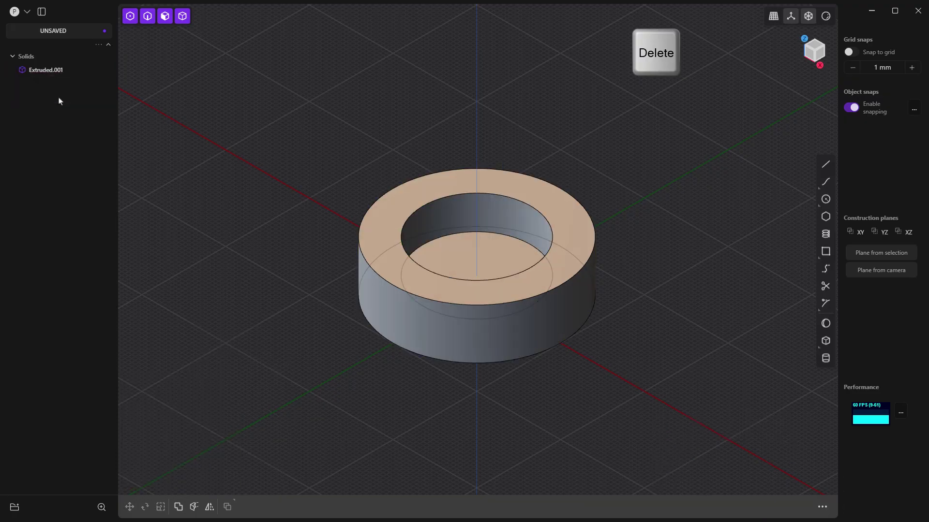
pyautogui.keyDown('shift'); pyautogui.moveTo(543, 167); pyautogui.dragTo(547, 183, button='middle'); pyautogui.keyUp('shift')
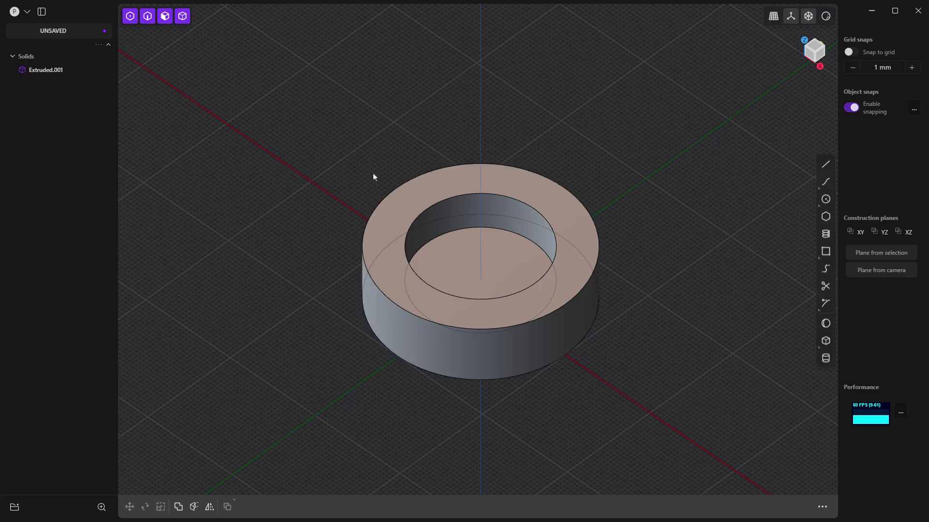
# Step: Duplicate the holed disc in place and hide the original solid
pyautogui.click(411, 184)
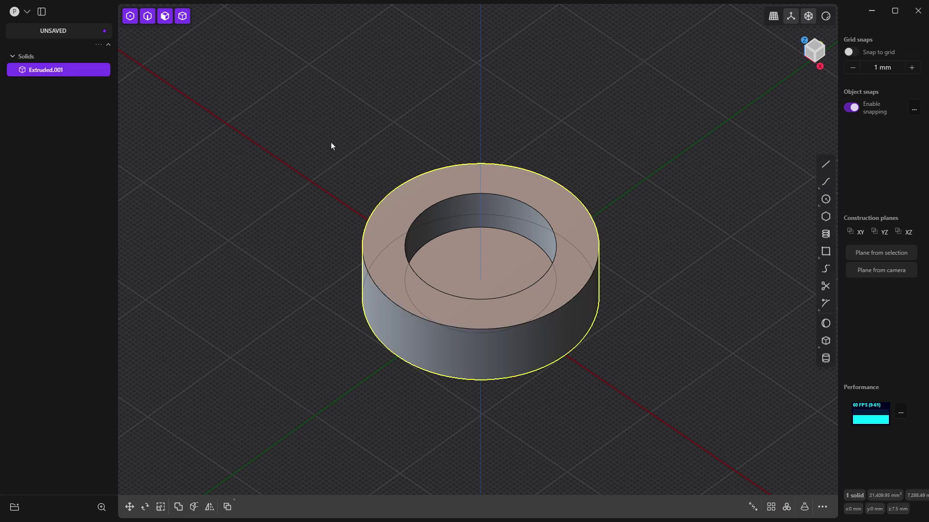
pyautogui.hotkey('shift', 'd')
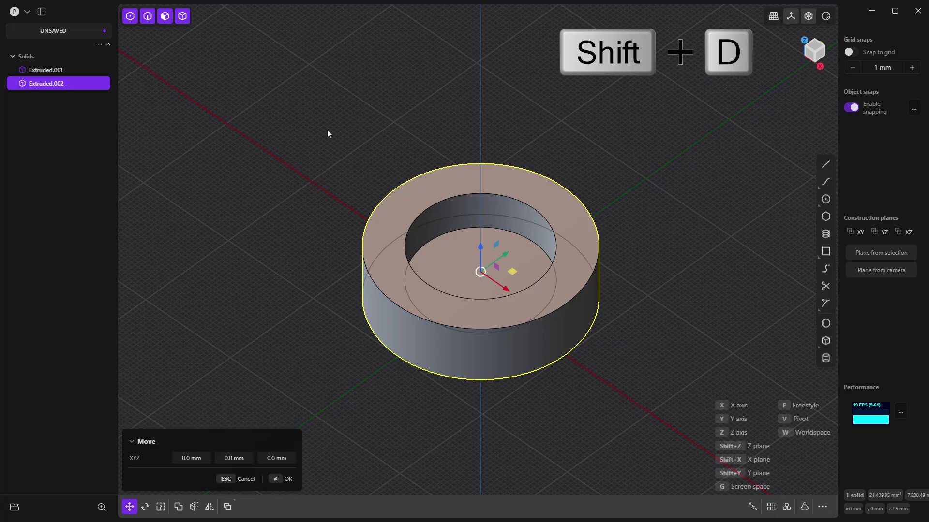
pyautogui.click(328, 135)
pyautogui.click(77, 70)
pyautogui.click(224, 133)
# Step: In the top view, draw a line about 64 mm long along the X axis, through the centre and past both sides of the disc
pyautogui.press('KP_7')
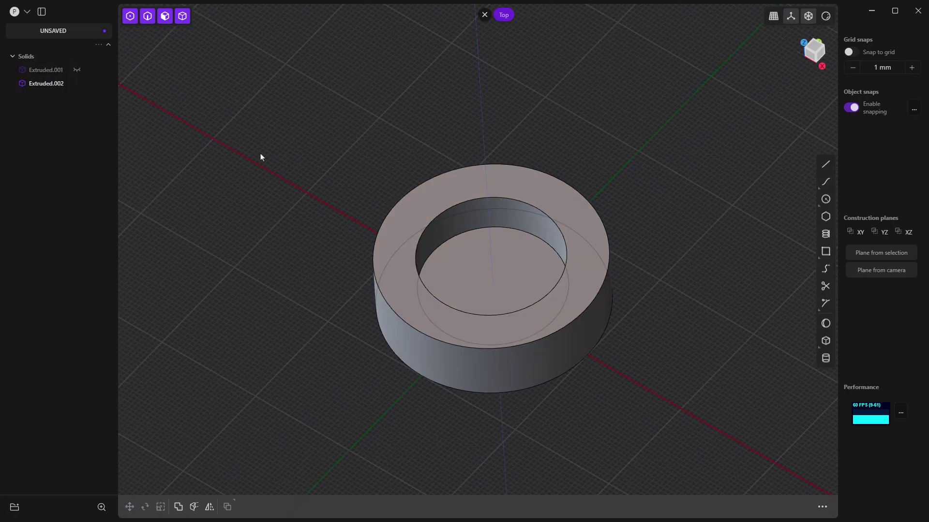
pyautogui.press('KP_7')
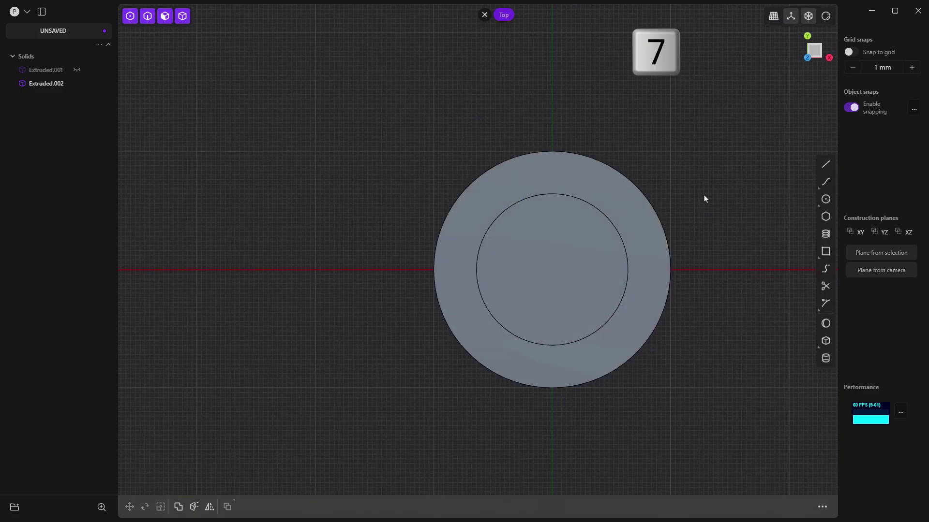
pyautogui.click(825, 166)
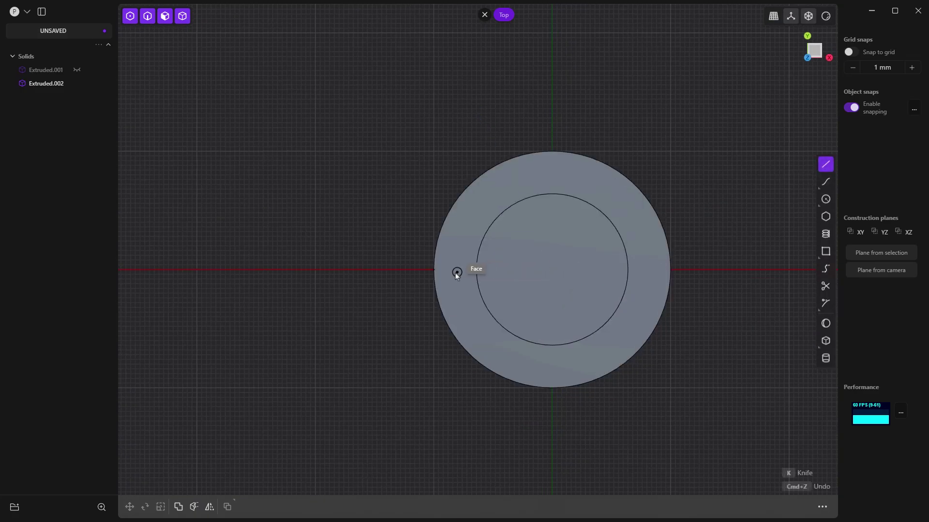
pyautogui.click(400, 271)
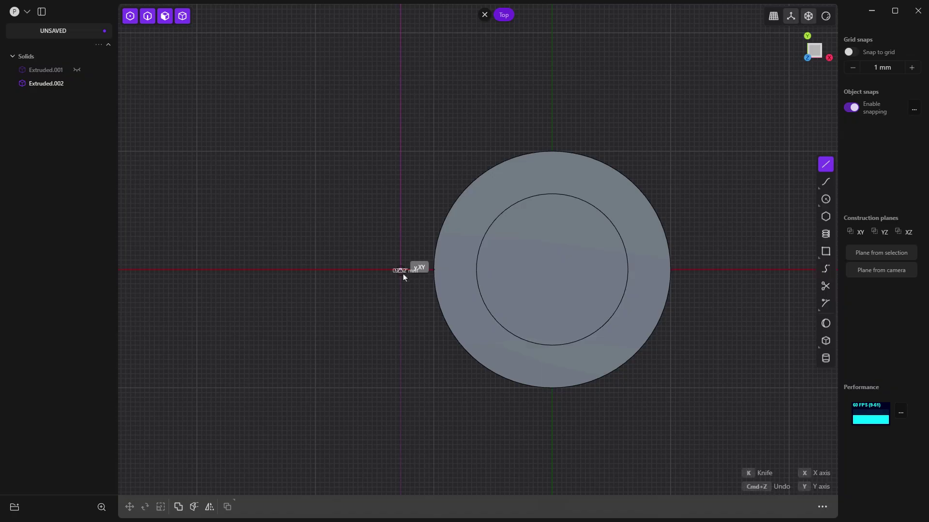
pyautogui.click(703, 271)
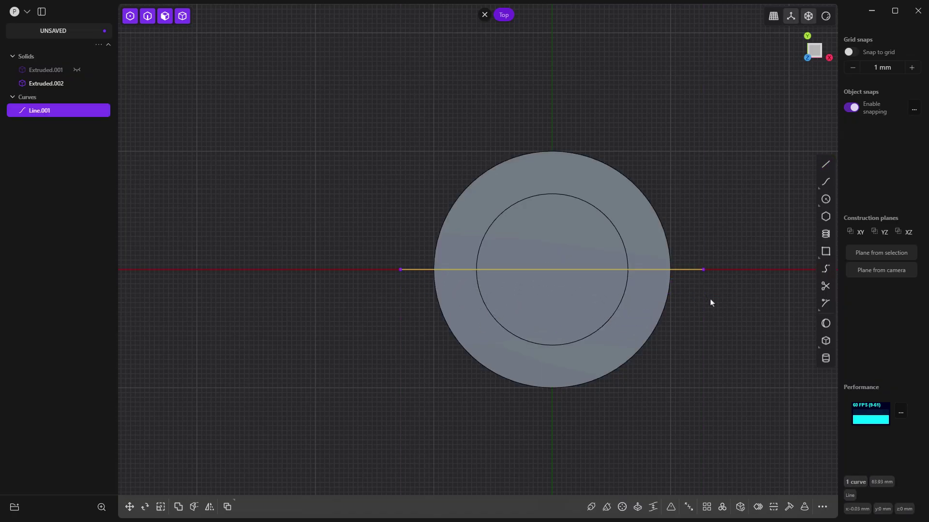
# Step: Cut the duplicated disc in half along the line, then delete the front half and the cutting line
pyautogui.press('c')
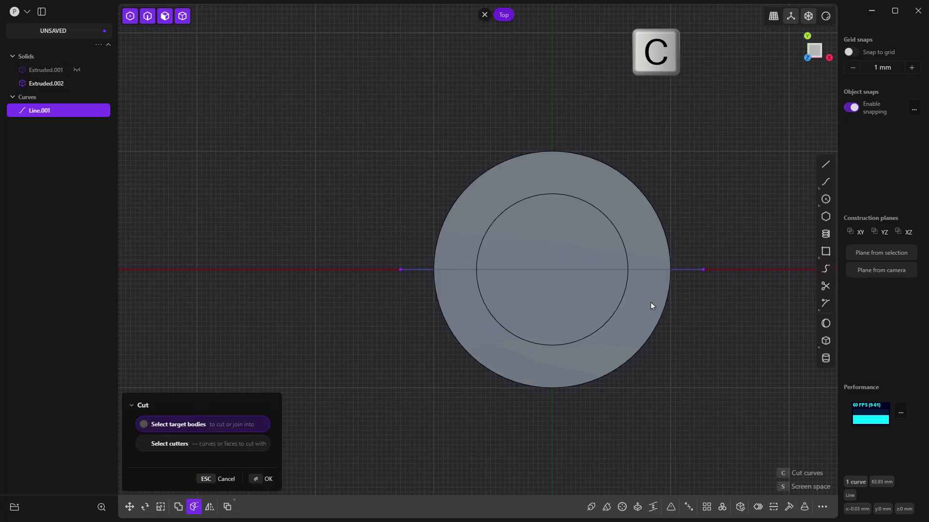
pyautogui.press('Return')
pyautogui.moveTo(618, 377)
pyautogui.mouseDown(button='right')
pyautogui.moveTo(608, 356)
pyautogui.moveTo(617, 363)
pyautogui.mouseUp(button='right')
pyautogui.click(616, 361)
pyautogui.press('Delete')
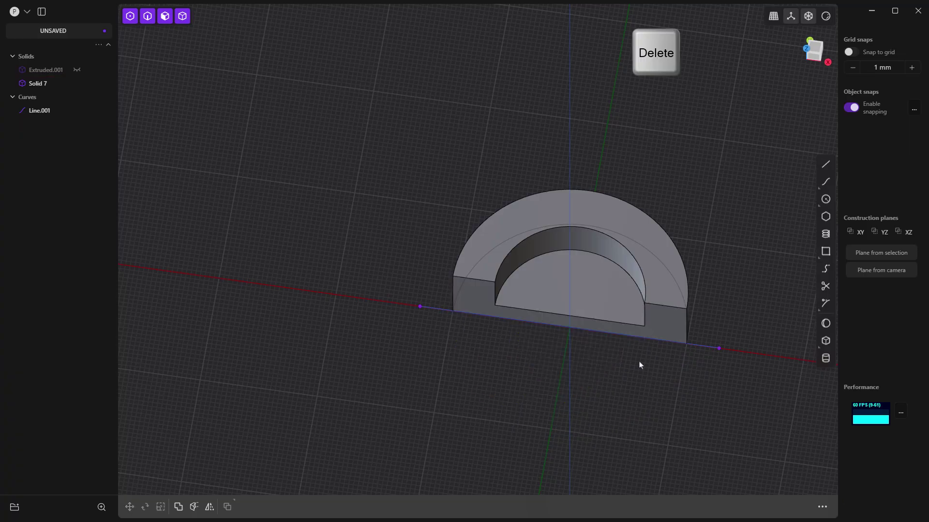
pyautogui.click(696, 347)
pyautogui.press('Delete')
# Step: Set a temporary construction plane on the flat section face of the half disc and view it straight on
pyautogui.moveTo(680, 375); pyautogui.dragTo(508, 245, button='middle')
pyautogui.scroll(3, 508, 243)
pyautogui.scroll(2, 508, 242)
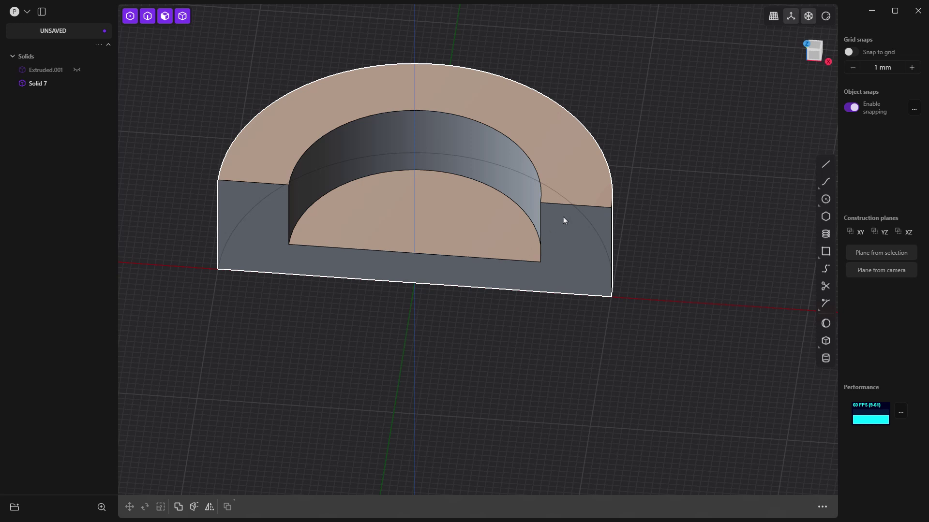
pyautogui.click(566, 267)
pyautogui.press('o')
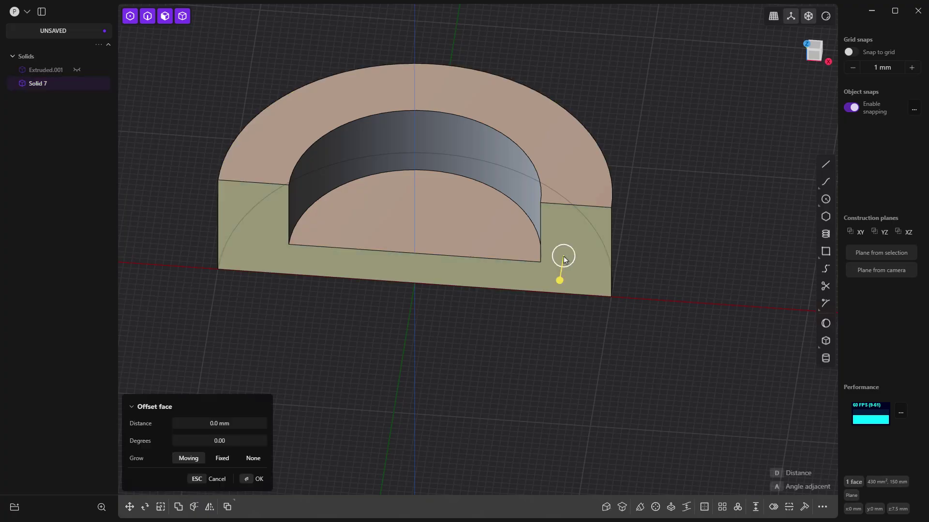
pyautogui.press('space')
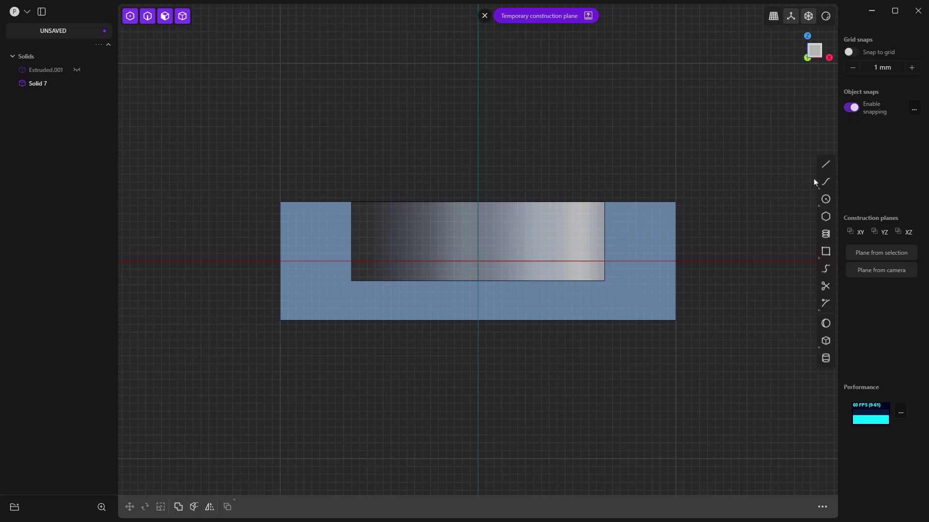
# Step: Draw a 4 mm line straight up from the centre of the disc's top edge
pyautogui.click(825, 164)
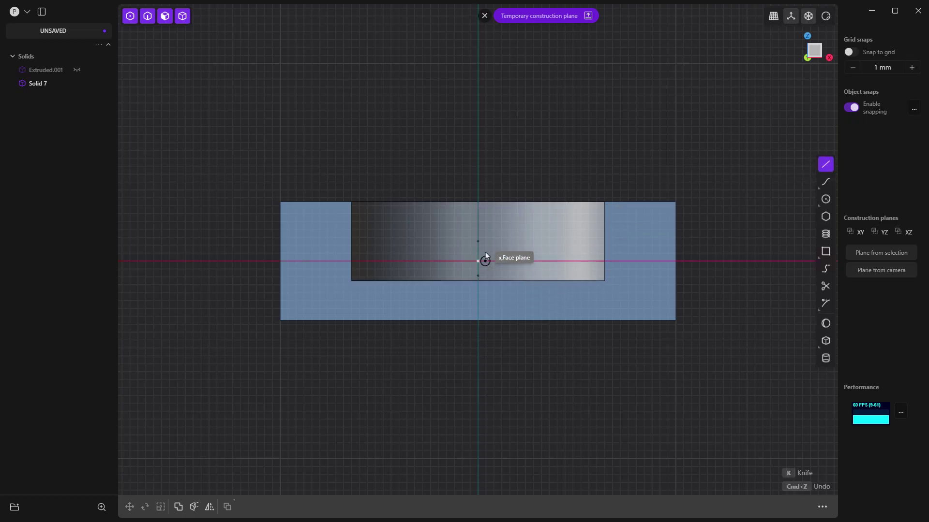
pyautogui.click(478, 201)
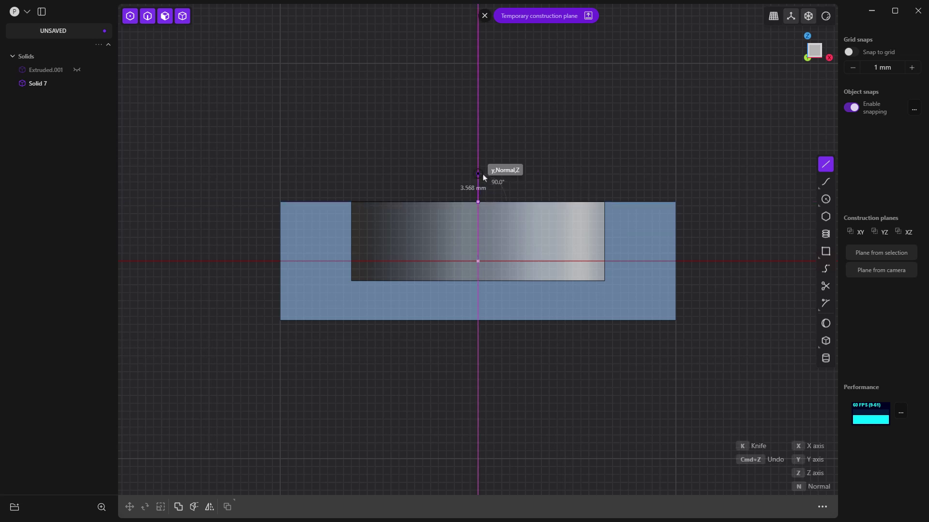
pyautogui.press('Tab')
pyautogui.write('4')
pyautogui.click(483, 177)
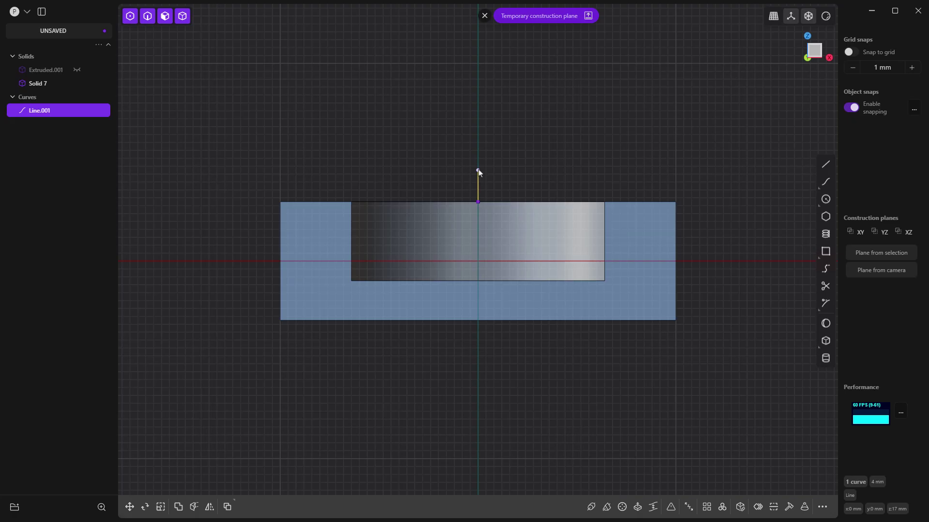
# Step: Move the line's lower endpoint 14 mm down along Z into the cap's base
pyautogui.click(478, 202)
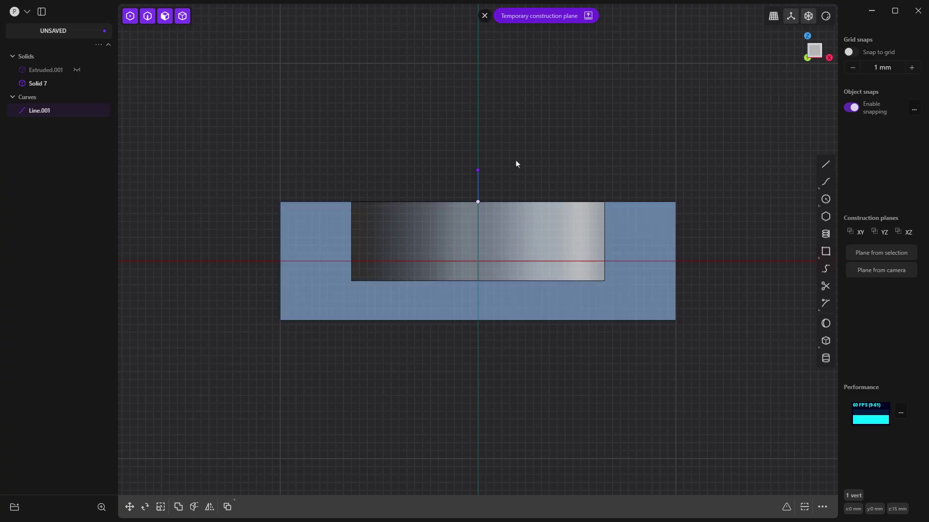
pyautogui.press('g')
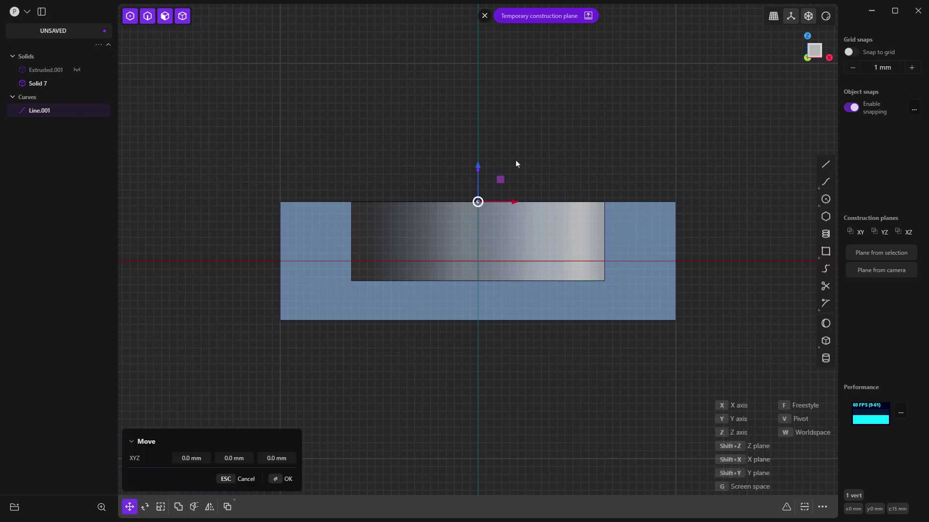
pyautogui.press('z')
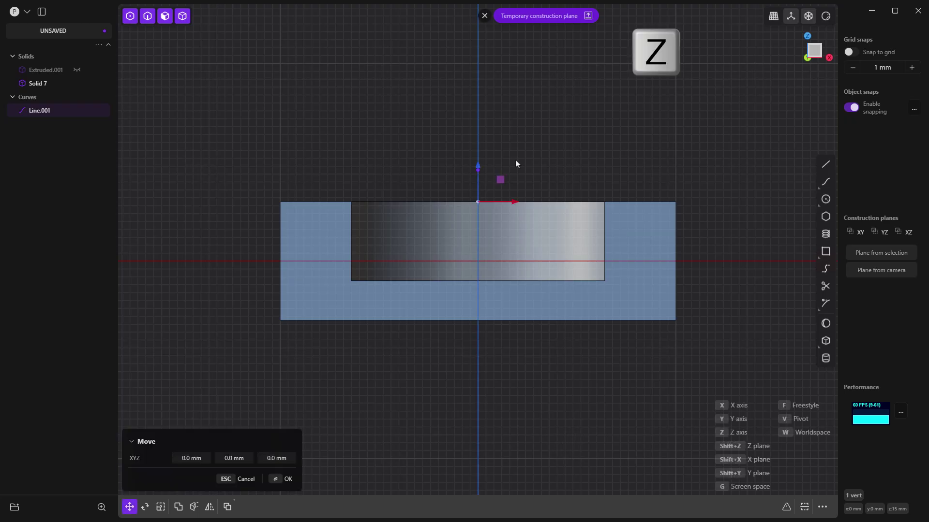
pyautogui.write('-14')
pyautogui.press('Return')
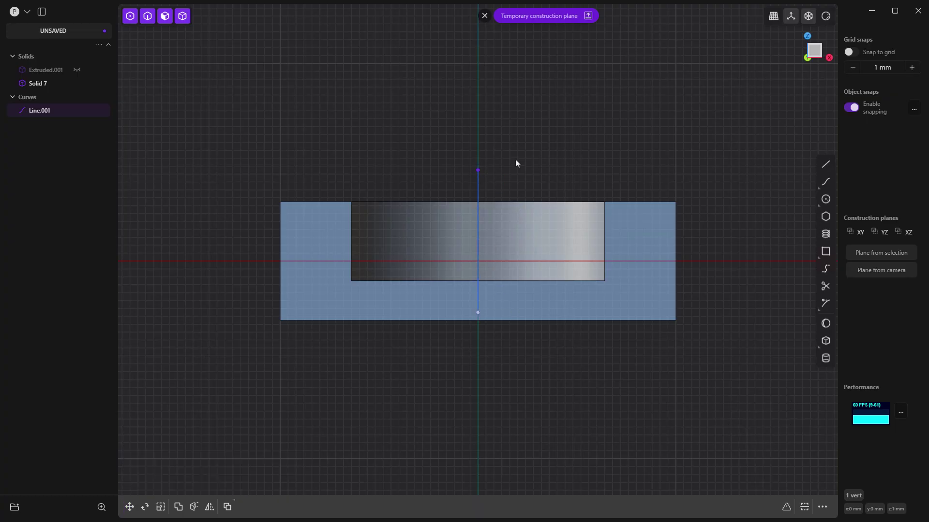
pyautogui.click(503, 181)
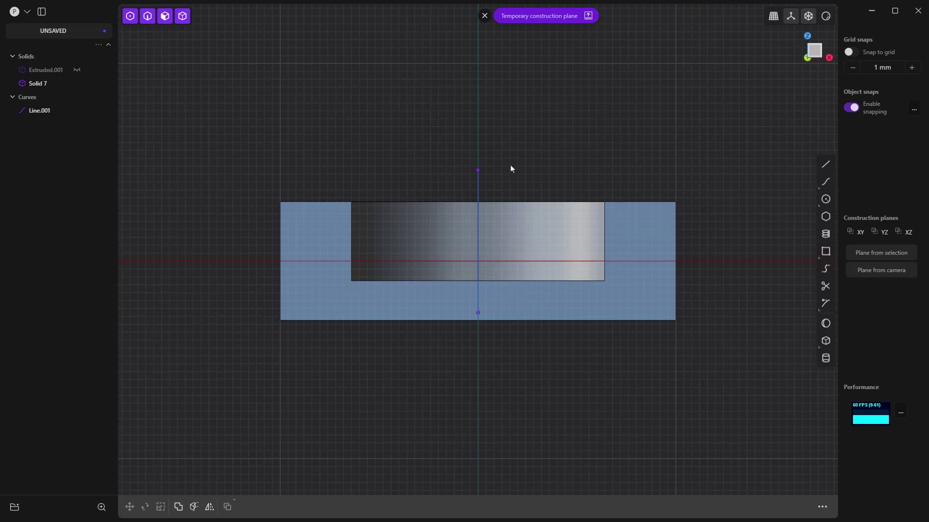
# Step: Measure the distance between the vertical line's two endpoints with a dimension, and delete the dimension
pyautogui.hotkey('ctrl', '=')
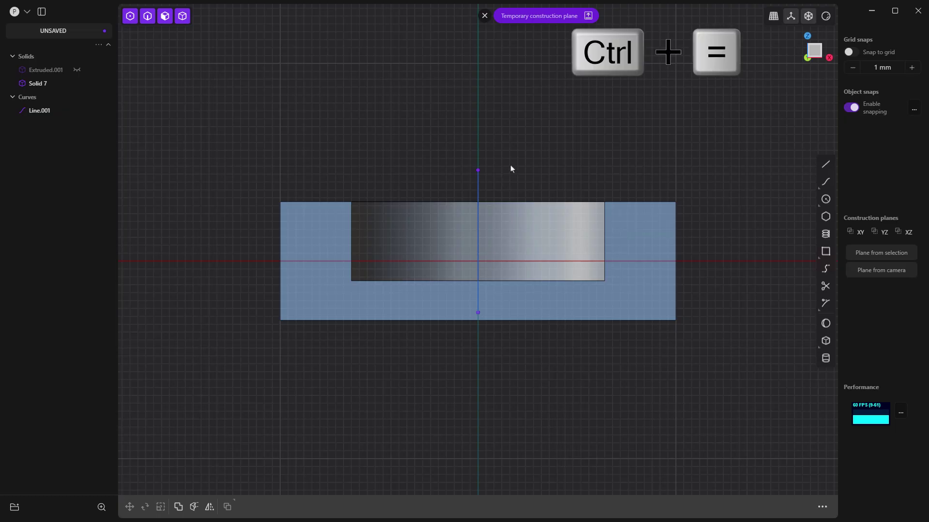
pyautogui.click(478, 170)
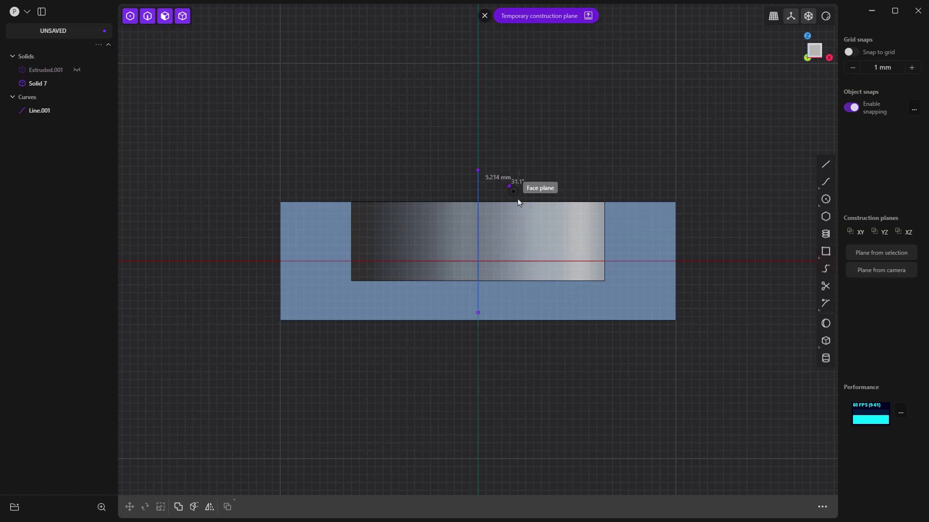
pyautogui.click(478, 313)
pyautogui.click(702, 253)
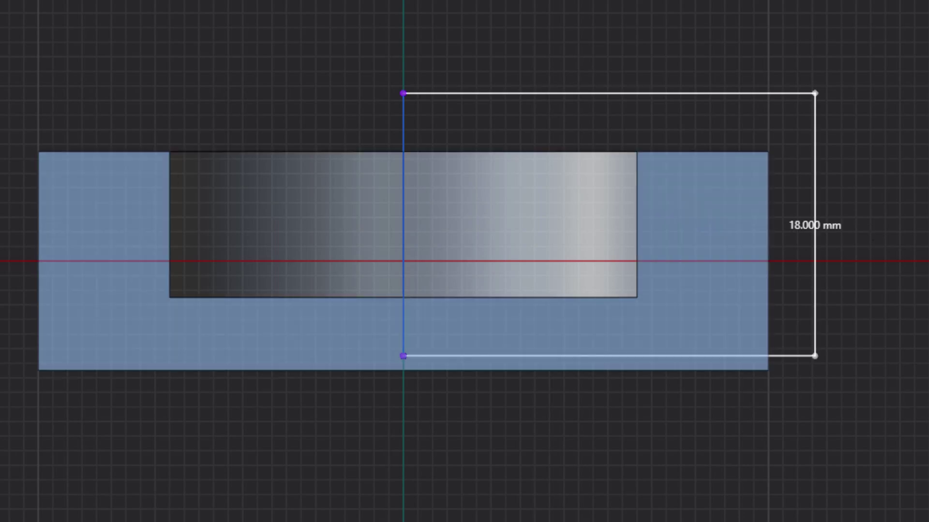
pyautogui.press('Delete')
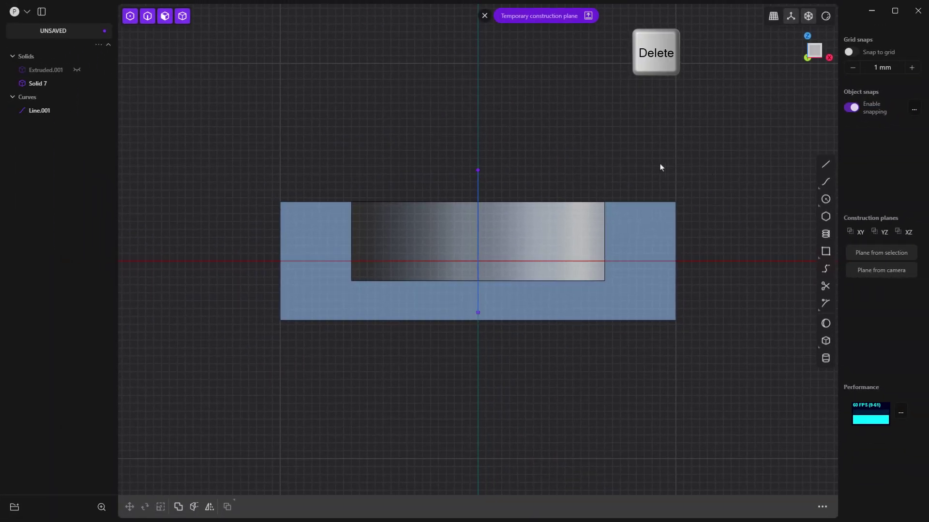
# Step: Examine the vertical line's length and position in the selection information, and check its endpoints
pyautogui.click(478, 186)
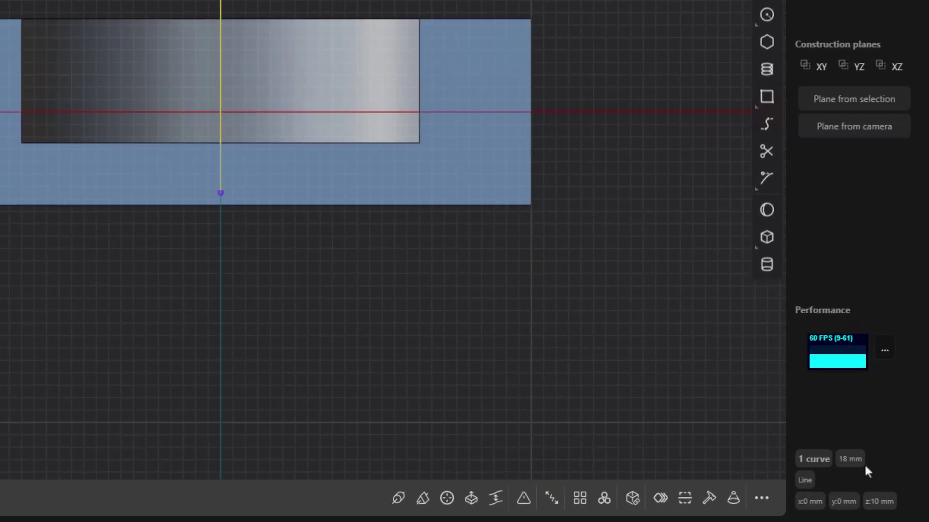
pyautogui.moveTo(888, 495)
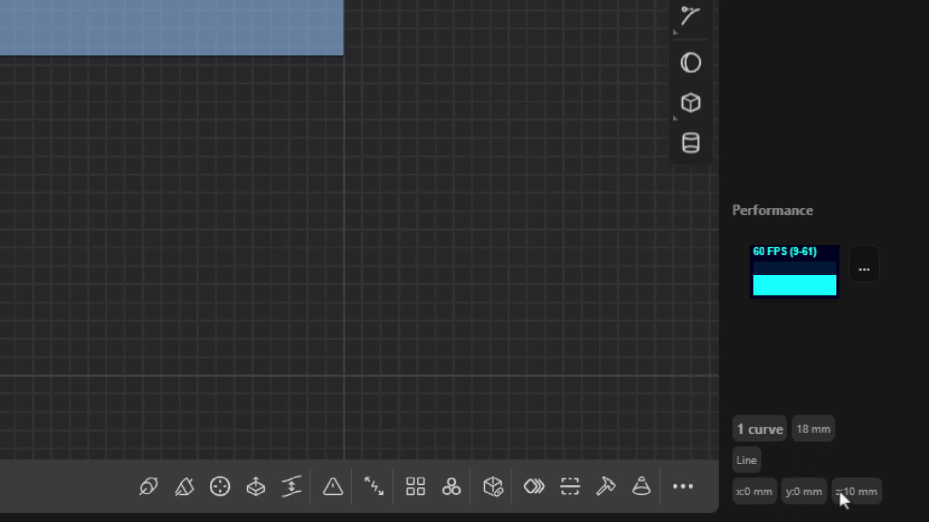
pyautogui.click(532, 271)
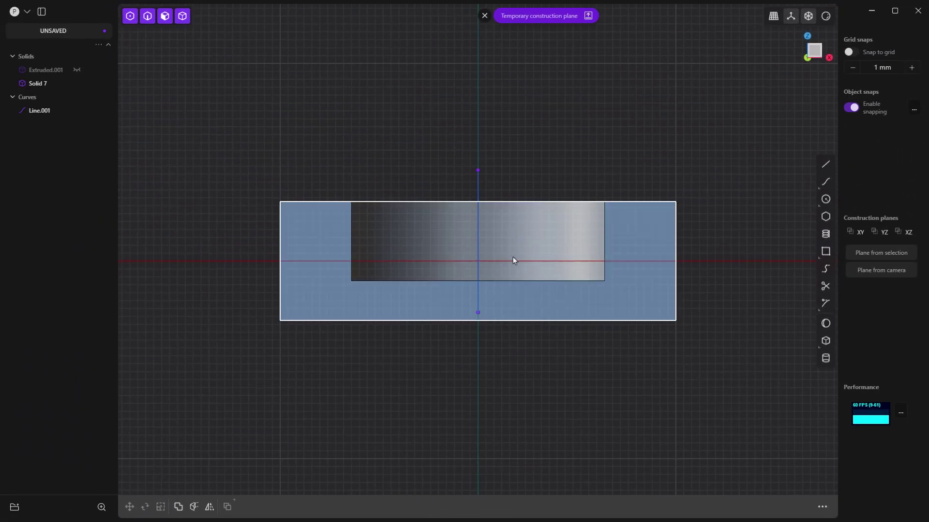
pyautogui.click(478, 197)
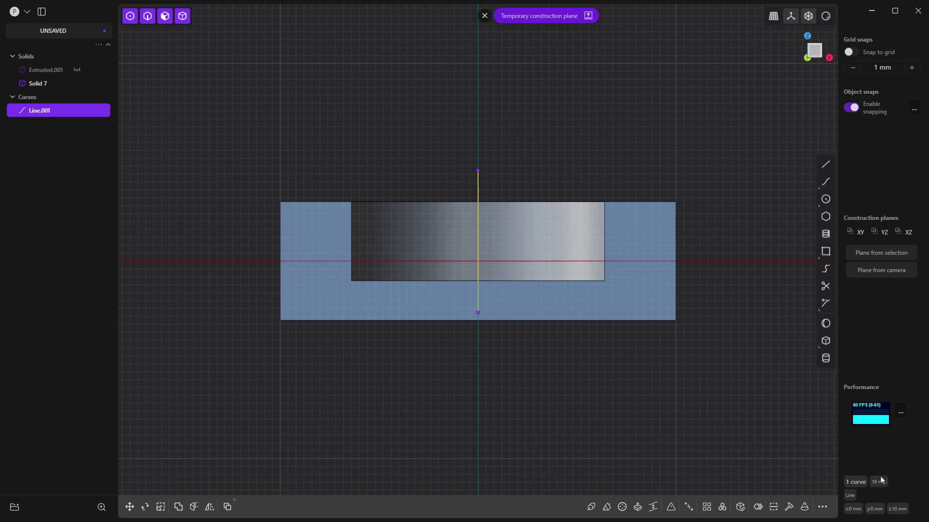
pyautogui.moveTo(879, 485)
pyautogui.click(657, 174)
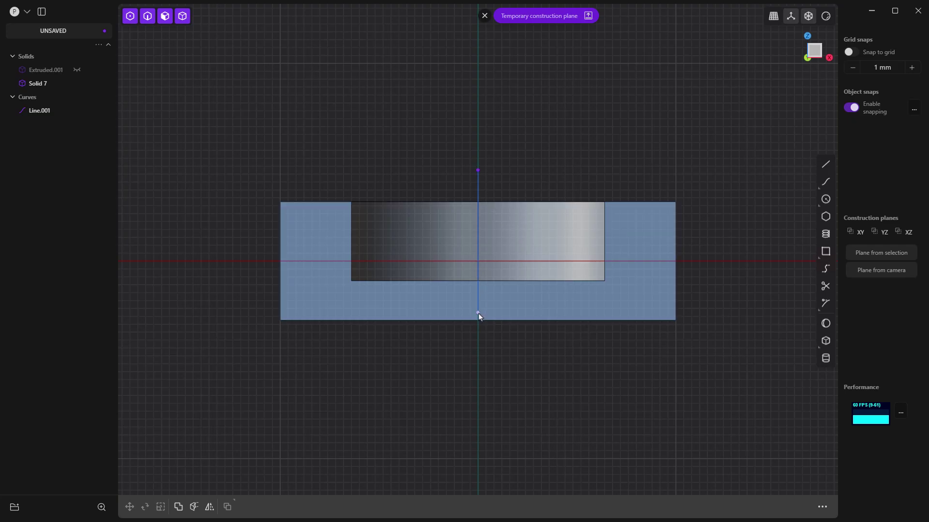
pyautogui.click(479, 171)
pyautogui.click(485, 16)
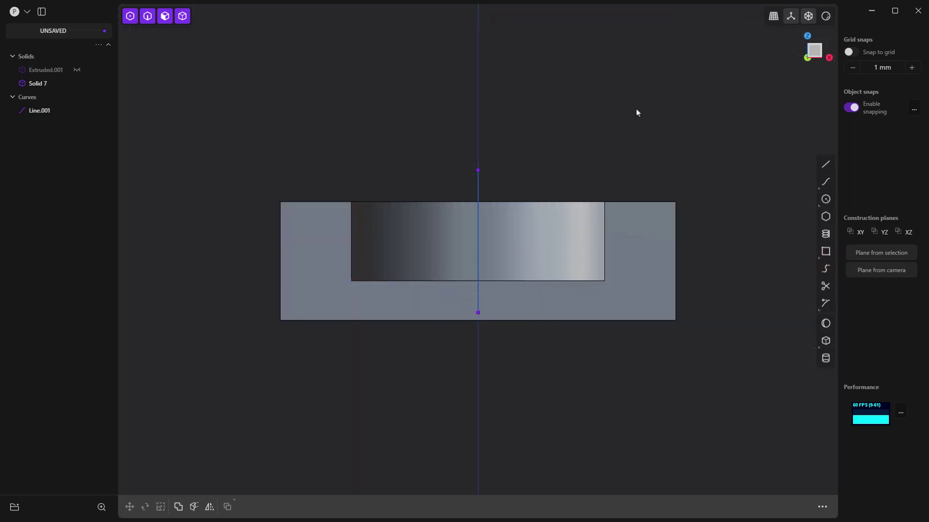
pyautogui.moveTo(636, 113); pyautogui.dragTo(612, 145, button='right')
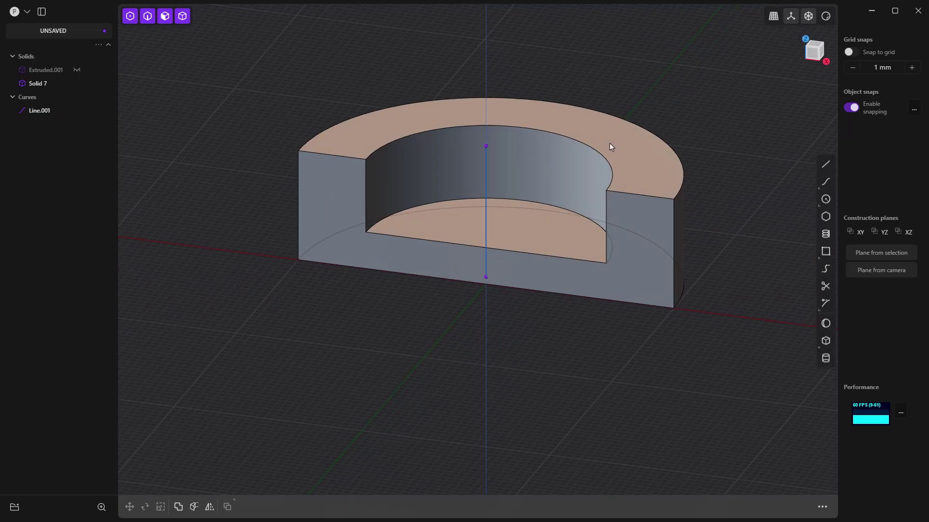
pyautogui.click(831, 235)
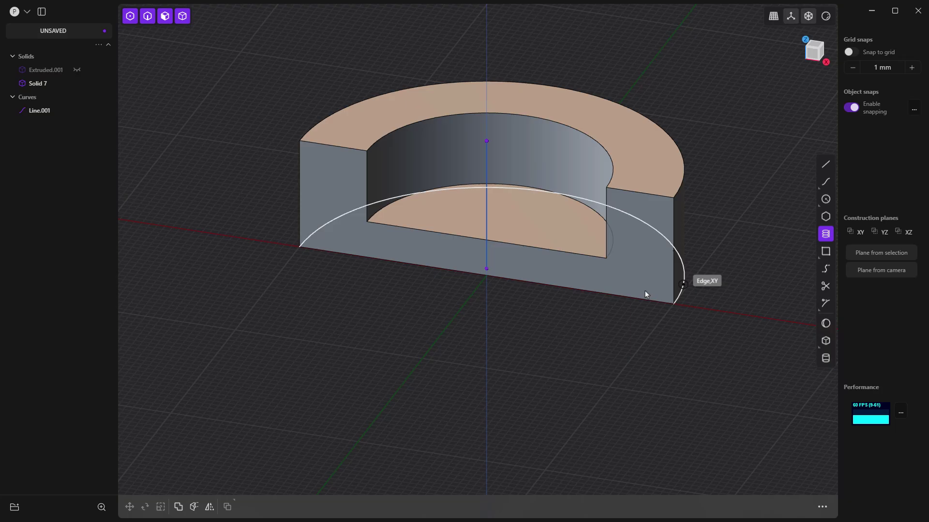
pyautogui.click(486, 269)
pyautogui.click(487, 140)
pyautogui.click(590, 230)
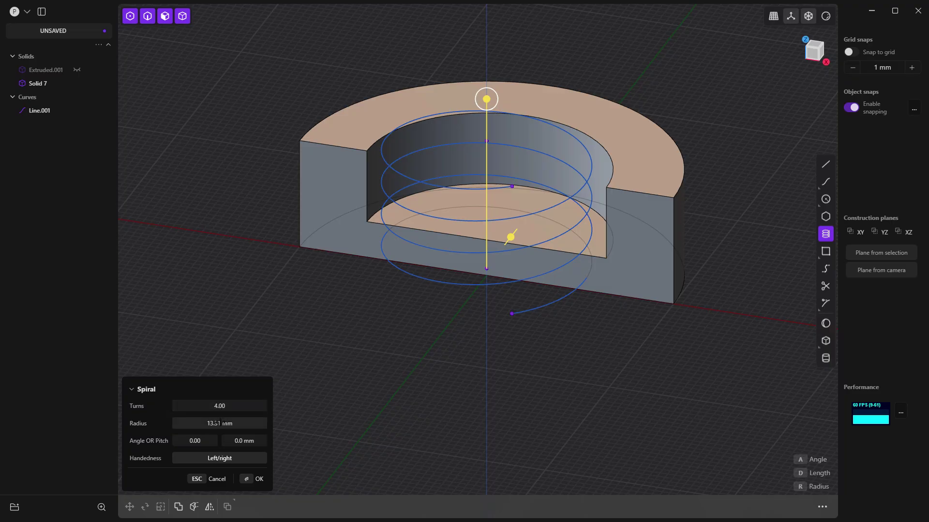
pyautogui.click(220, 424)
pyautogui.write('32/2')
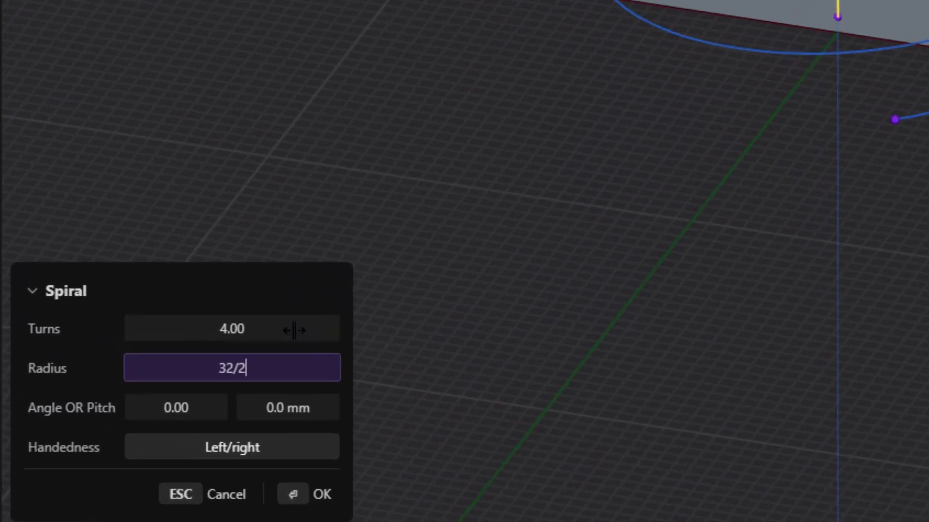
pyautogui.click(290, 329)
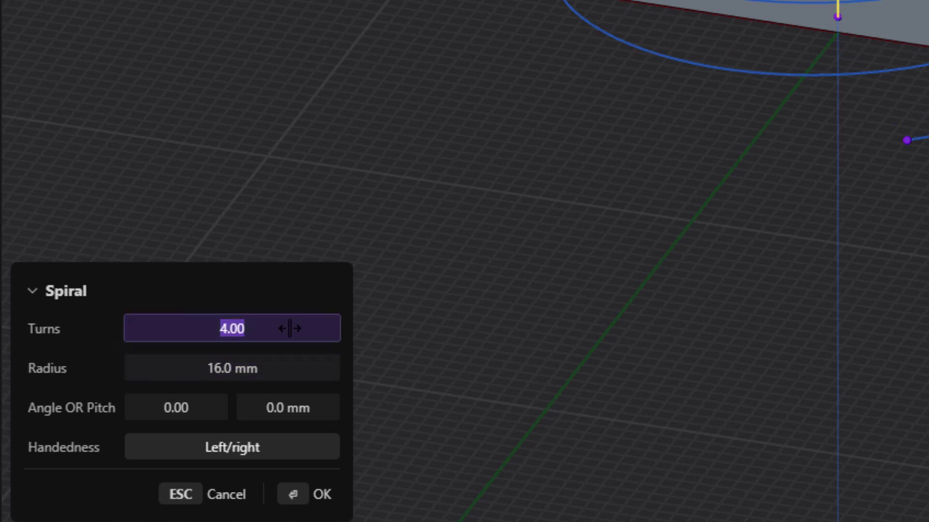
pyautogui.write('18/4')
pyautogui.press('Return')
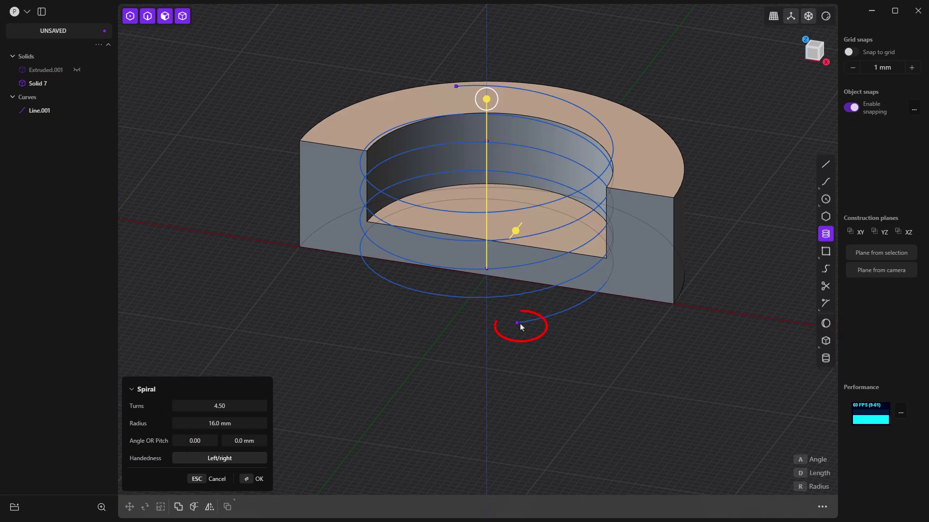
pyautogui.click(807, 42)
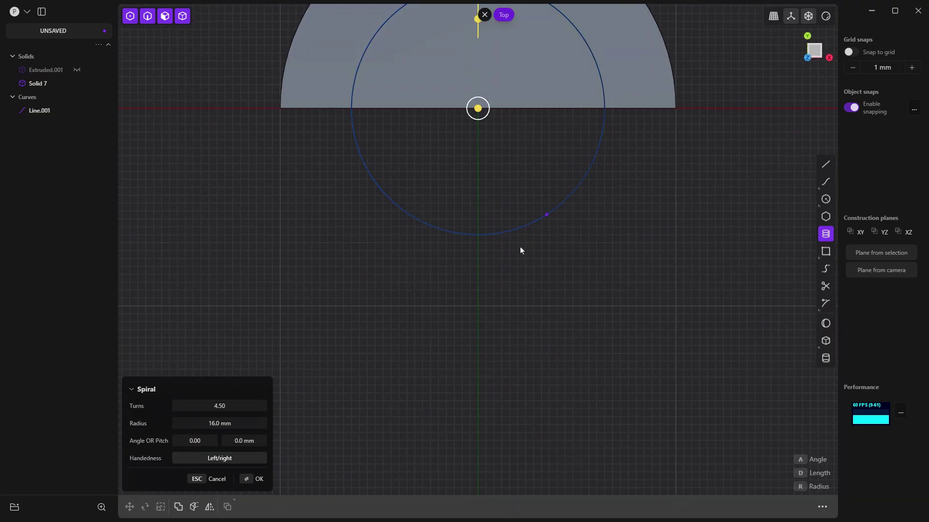
pyautogui.keyDown('shift'); pyautogui.moveTo(526, 257); pyautogui.dragTo(508, 338, button='middle'); pyautogui.keyUp('shift')
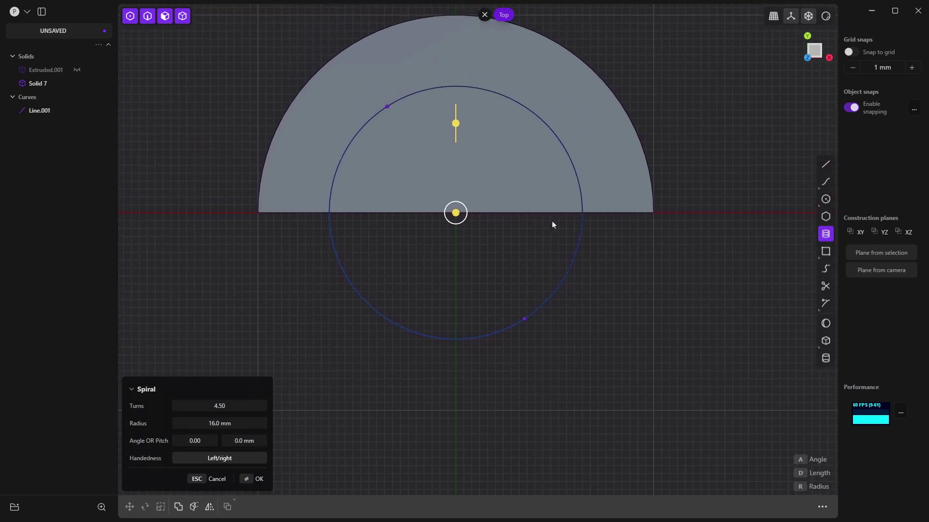
pyautogui.click(485, 15)
pyautogui.moveTo(524, 230); pyautogui.dragTo(511, 289, button='middle')
pyautogui.press('Escape')
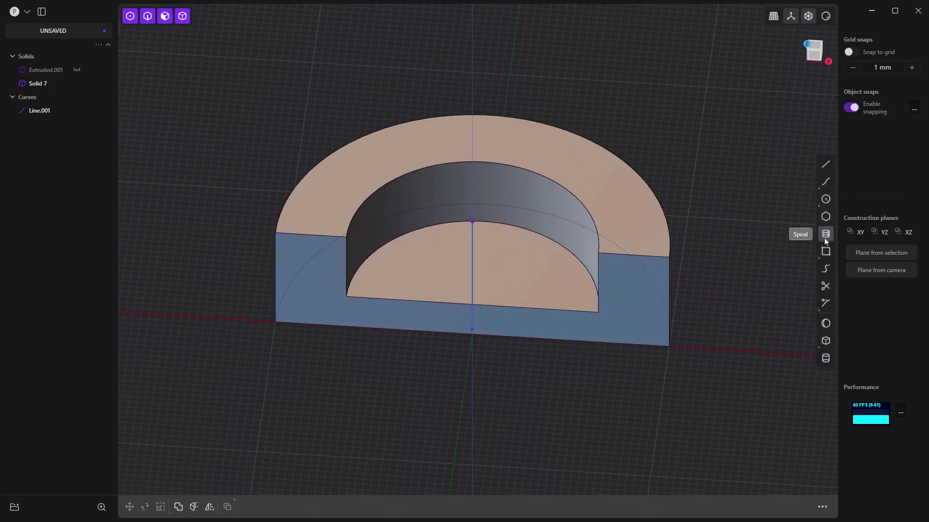
# Step: Create a spiral along the full central axis line with a 16 mm radius matching the hole's edge and 4.5 turns
pyautogui.click(826, 234)
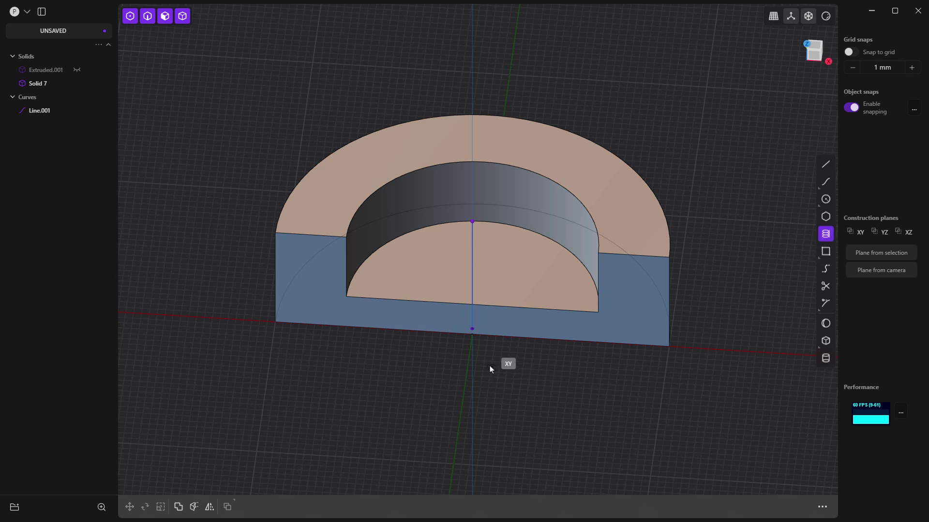
pyautogui.click(473, 221)
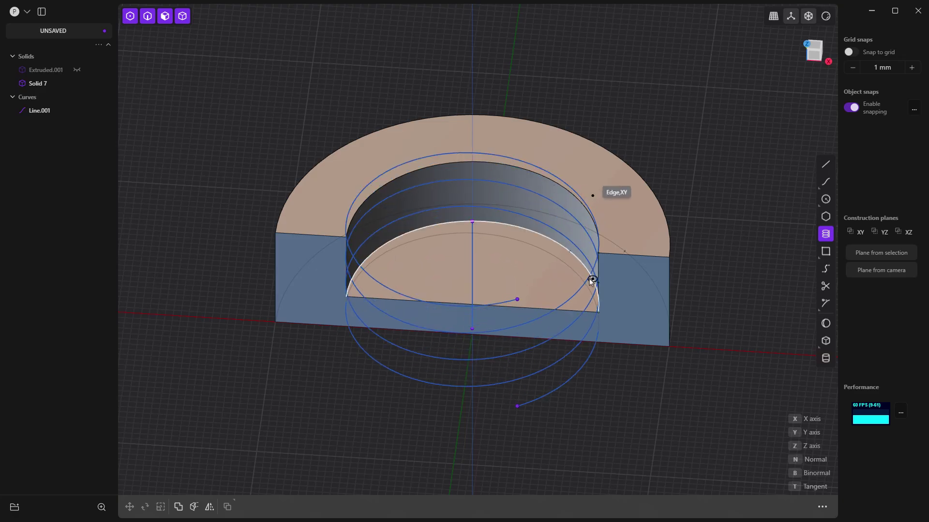
pyautogui.click(599, 312)
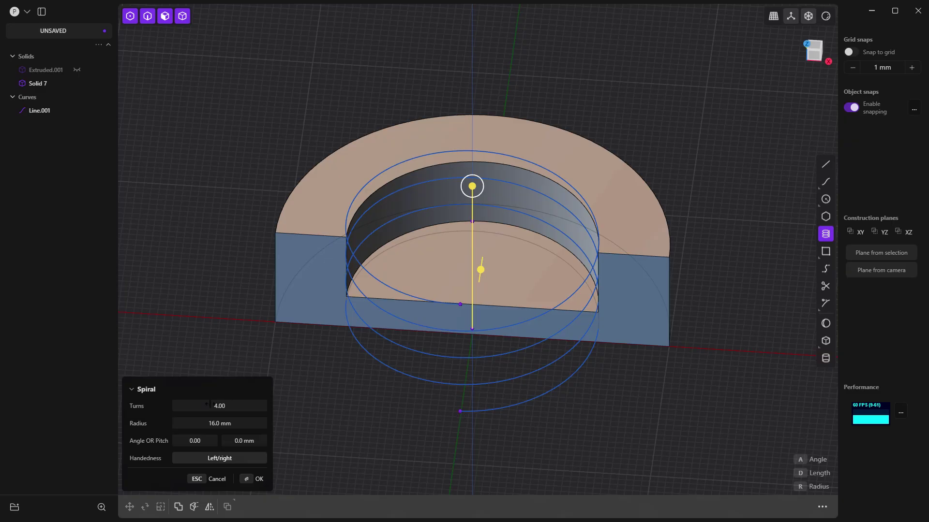
pyautogui.click(227, 406)
pyautogui.write('4.5')
pyautogui.press('Tab')
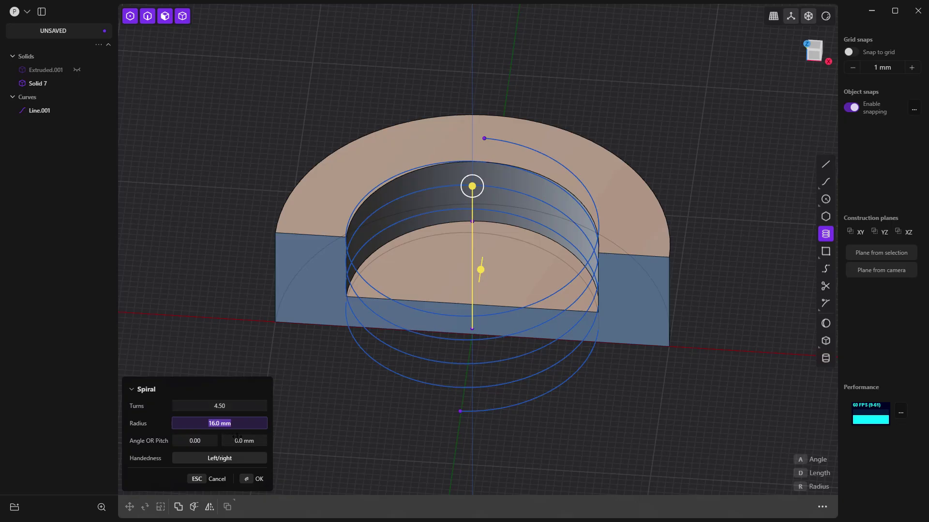
pyautogui.click(244, 480)
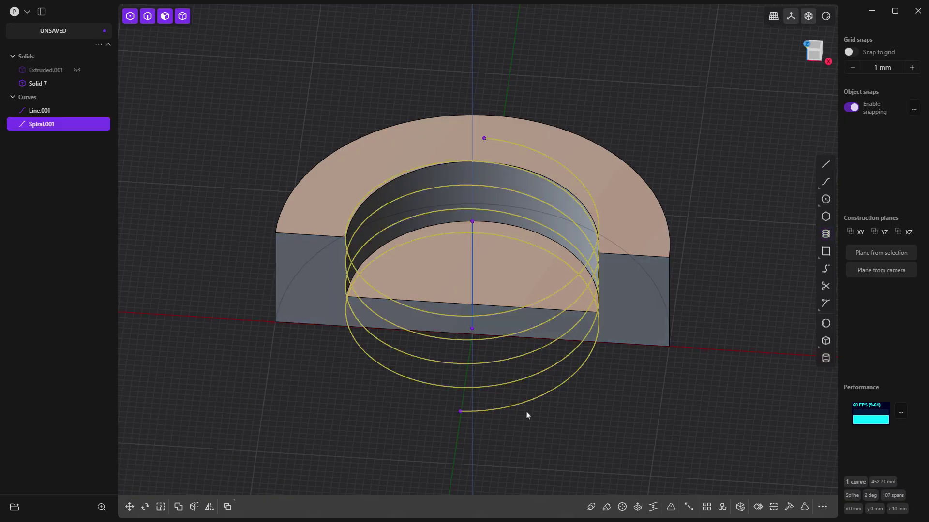
# Step: Rotate the spiral a quarter turn about the Z axis so both its ends lie in the cap's section plane
pyautogui.press('r')
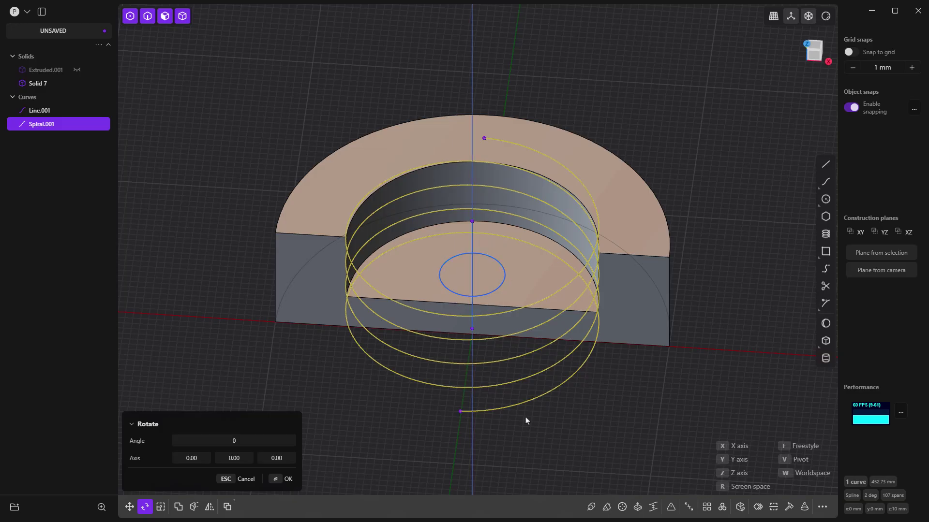
pyautogui.press('z')
pyautogui.click(525, 421)
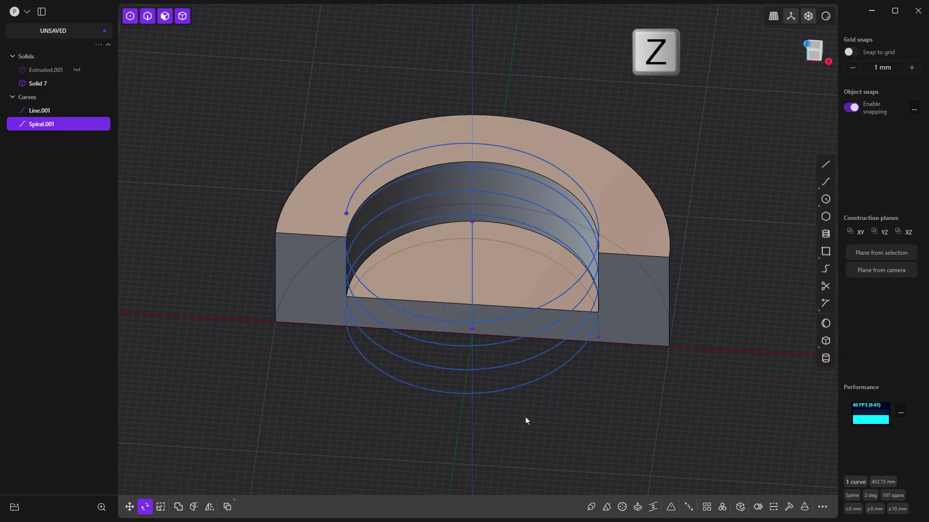
pyautogui.moveTo(570, 412); pyautogui.dragTo(509, 385, button='middle')
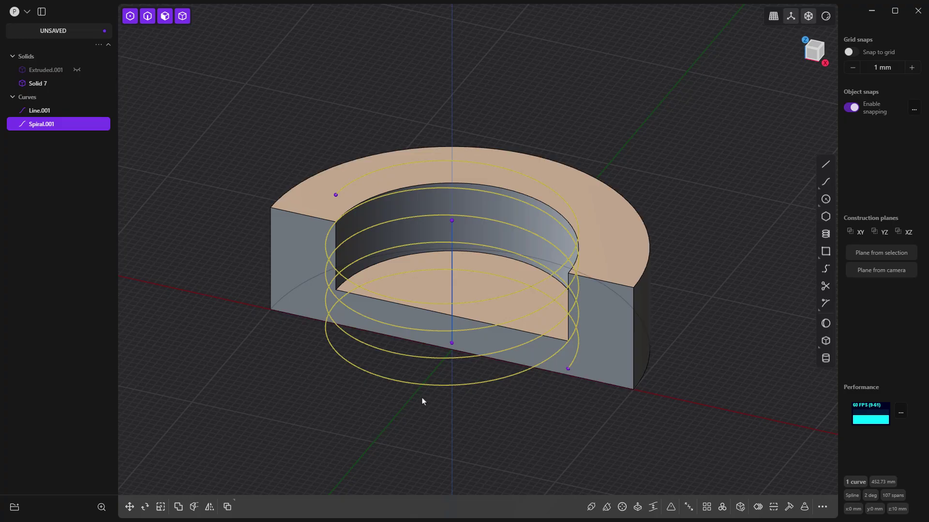
pyautogui.click(631, 421)
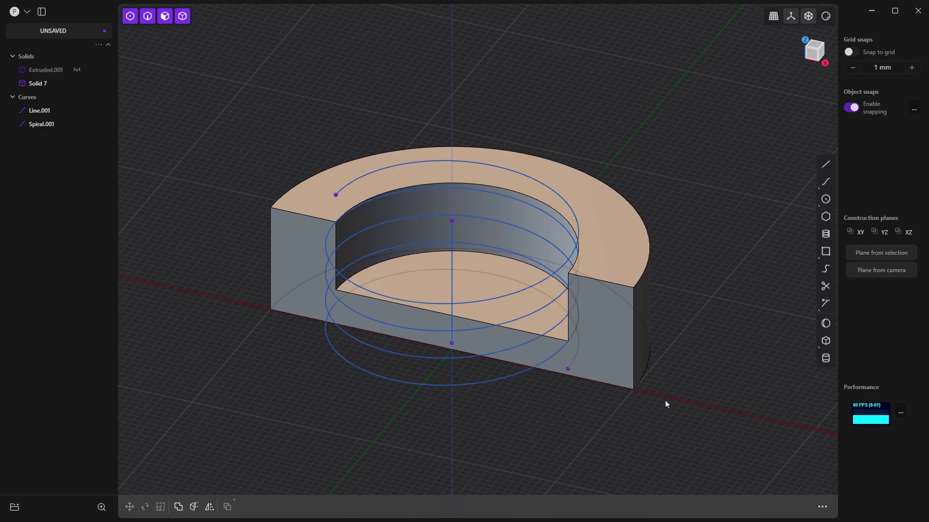
# Step: Work on the XZ construction plane and hide the cap solid, leaving only the central line and the spiral displayed
pyautogui.doubleClick(899, 234)
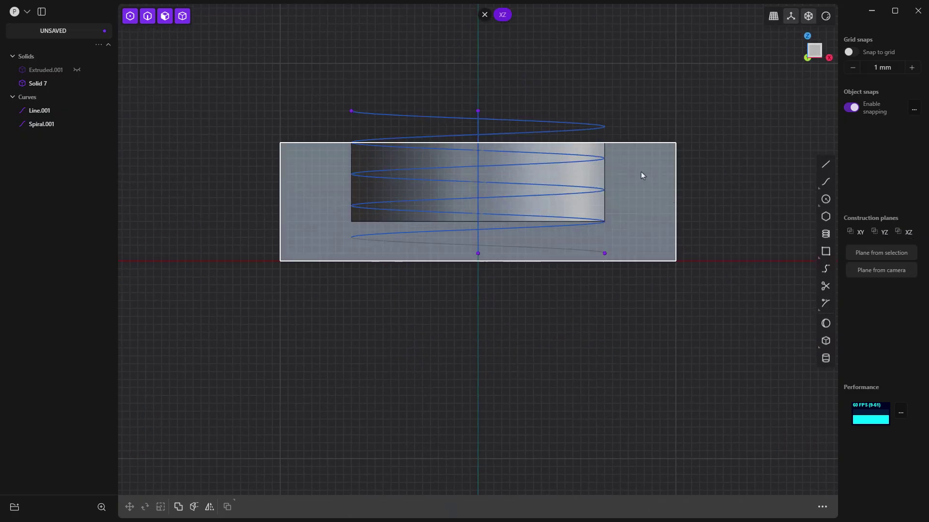
pyautogui.keyDown('shift'); pyautogui.moveTo(643, 232); pyautogui.dragTo(573, 327, button='middle'); pyautogui.keyUp('shift')
pyautogui.scroll(5, 573, 327)
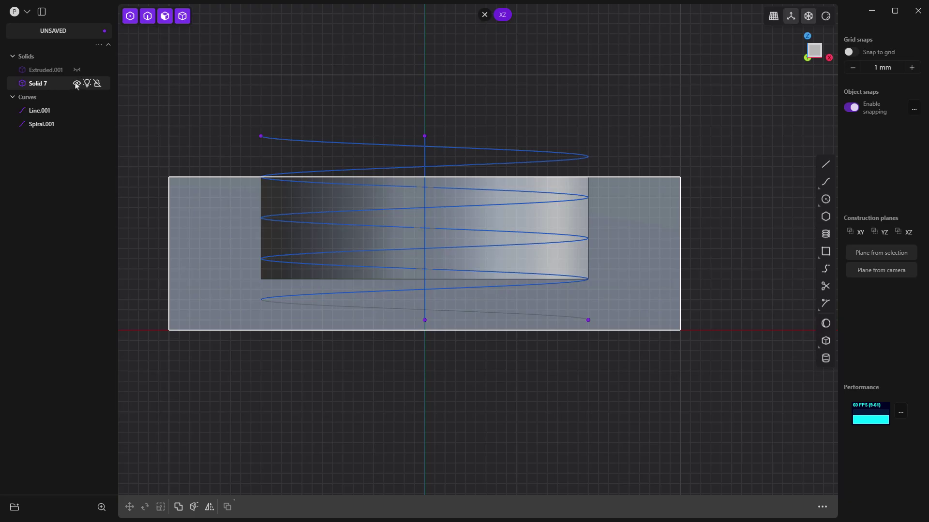
pyautogui.click(77, 84)
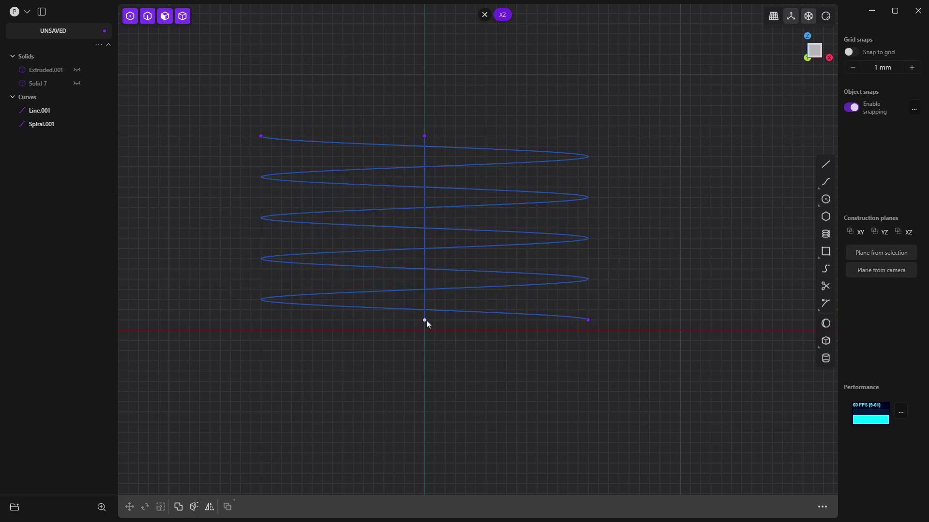
pyautogui.click(426, 304)
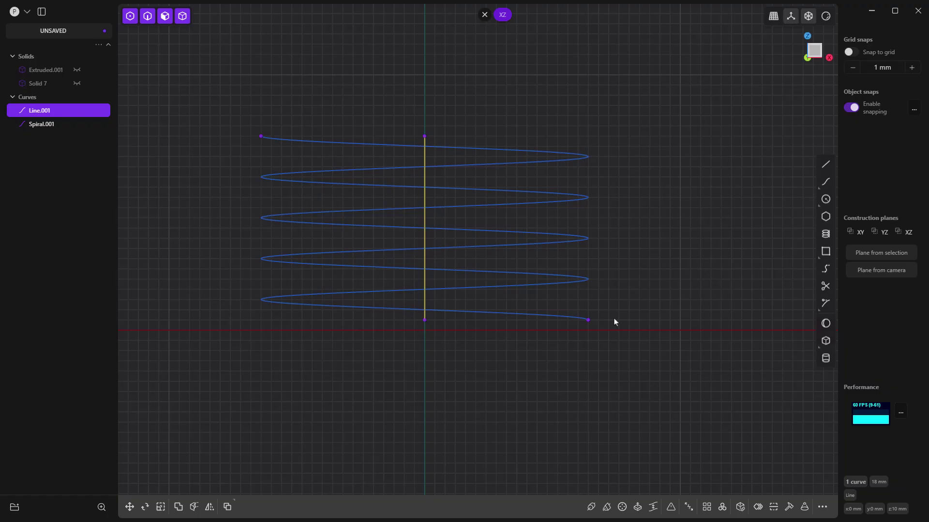
pyautogui.press('Escape')
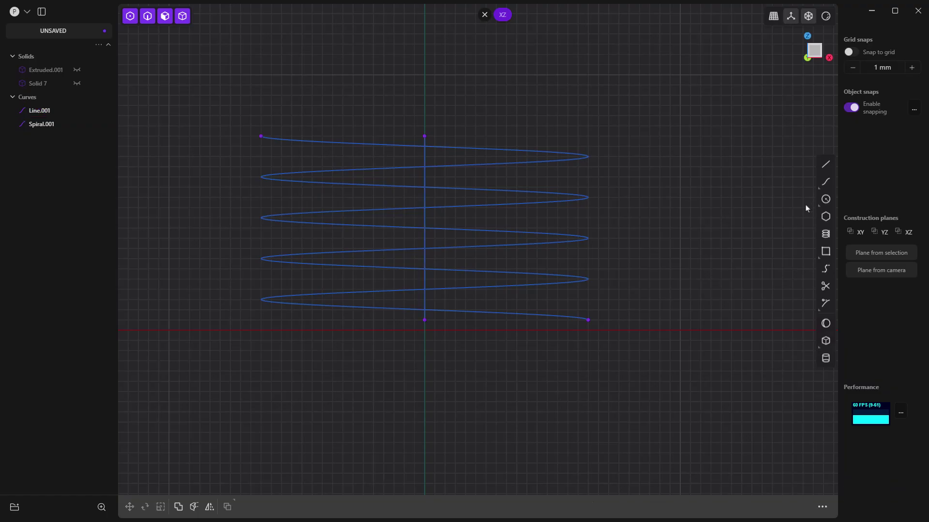
# Step: Draw a vertical line about 4 mm long from the spiral's lower endpoint up to the outermost point of the next turn
pyautogui.click(825, 166)
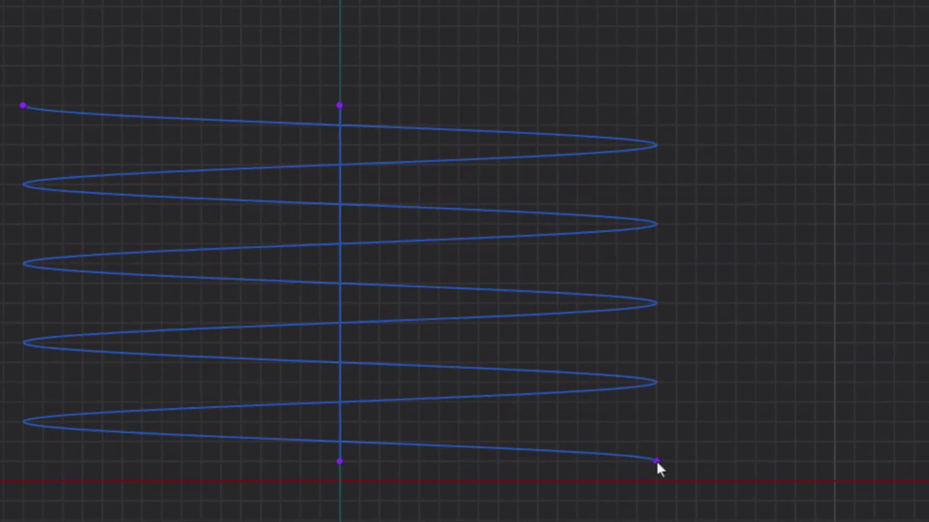
pyautogui.click(589, 320)
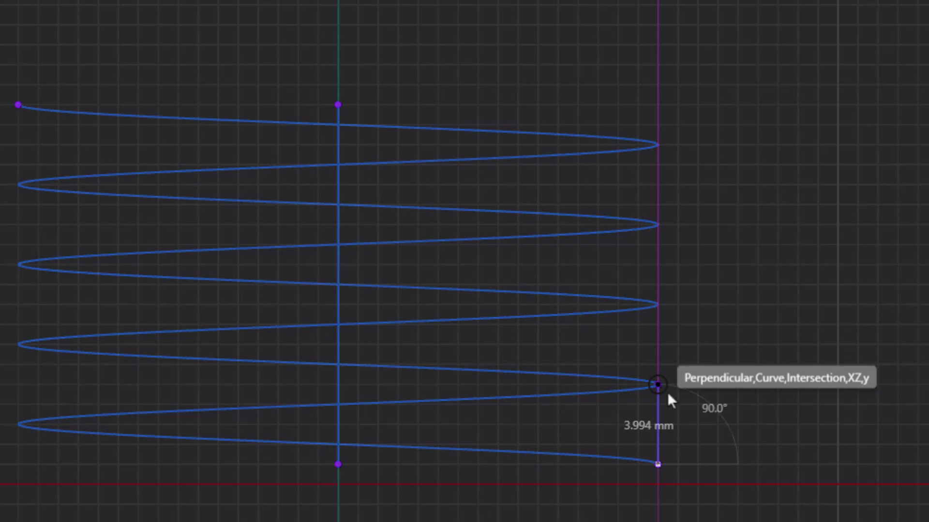
pyautogui.scroll(5, 667, 393)
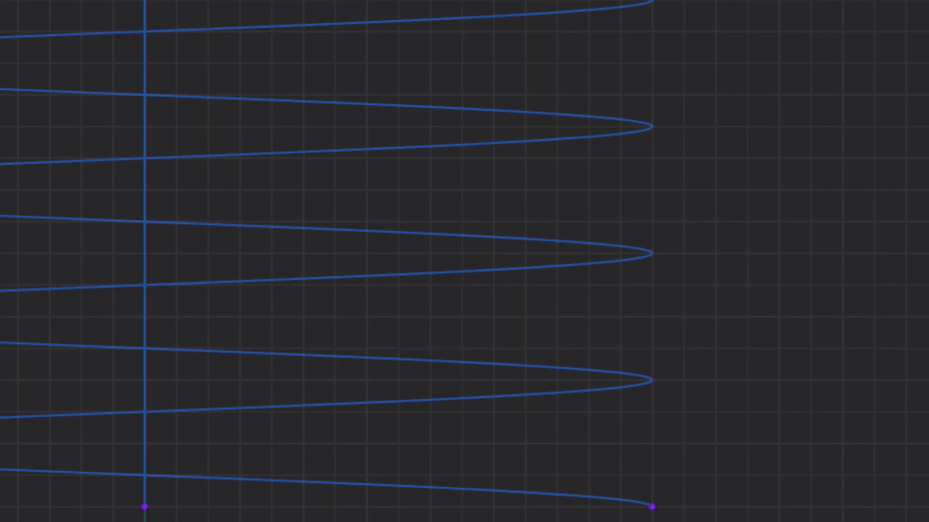
pyautogui.click(661, 503)
pyautogui.press('Tab')
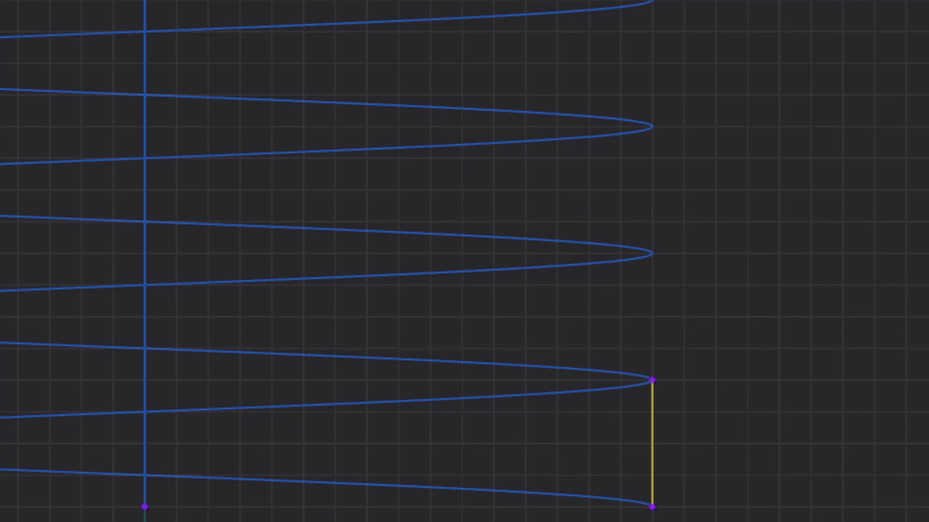
# Step: Draw a horizontal line about 3.46 mm long outward from the midpoint of the short vertical line at the spiral's lower end
pyautogui.click(653, 447)
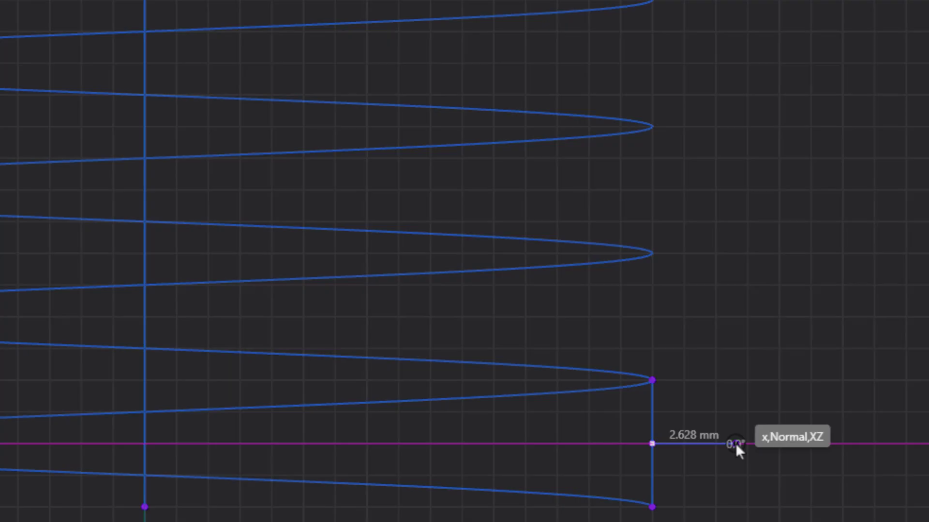
pyautogui.press('Tab')
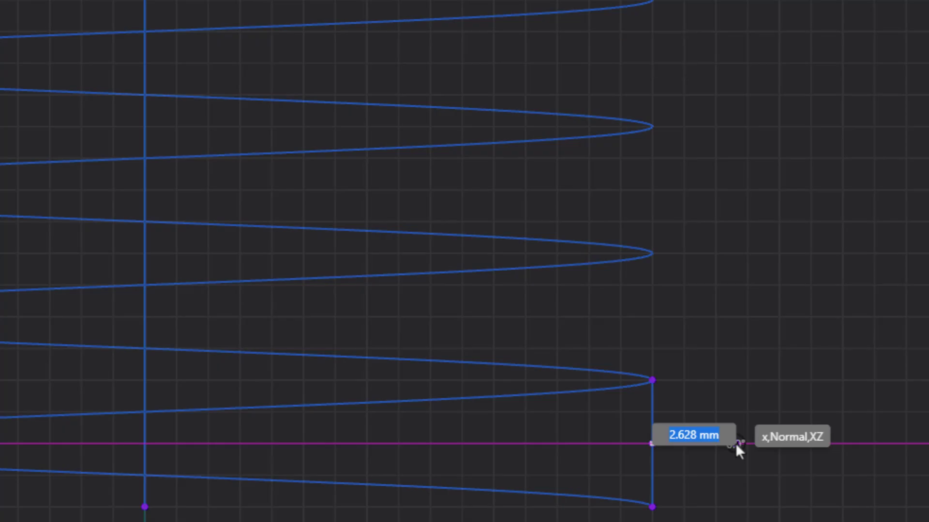
pyautogui.write('4')
pyautogui.press('Return')
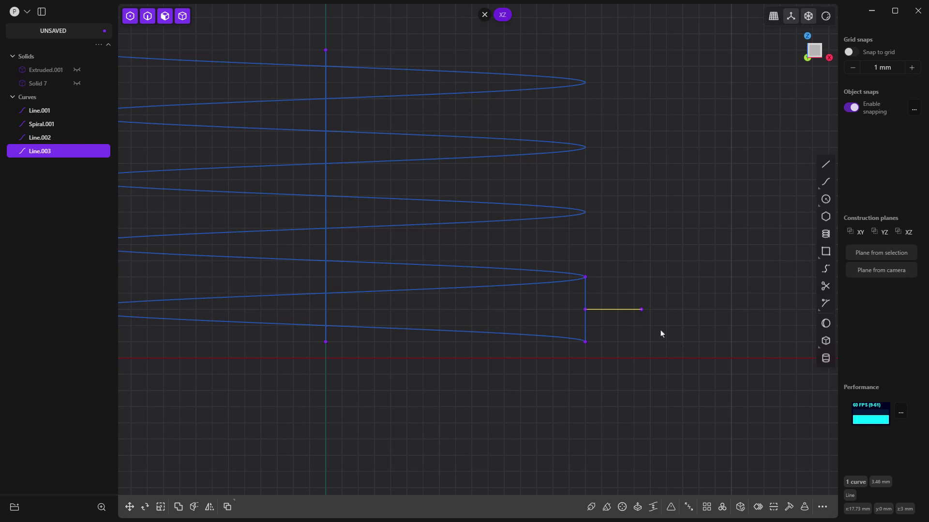
pyautogui.click(647, 321)
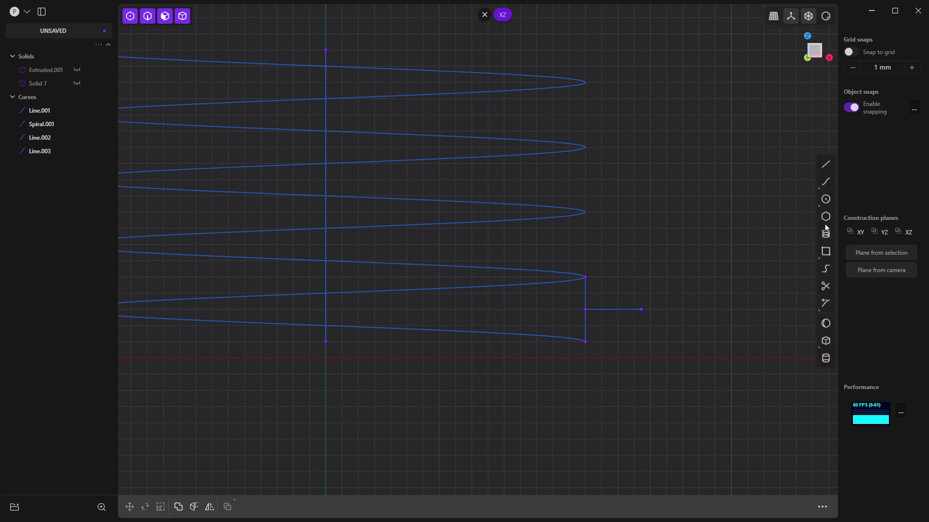
# Step: Draw a polyline from the short vertical line's upper end through the horizontal line's outer end to its lower end, forming a triangle
pyautogui.click(826, 164)
pyautogui.click(585, 277)
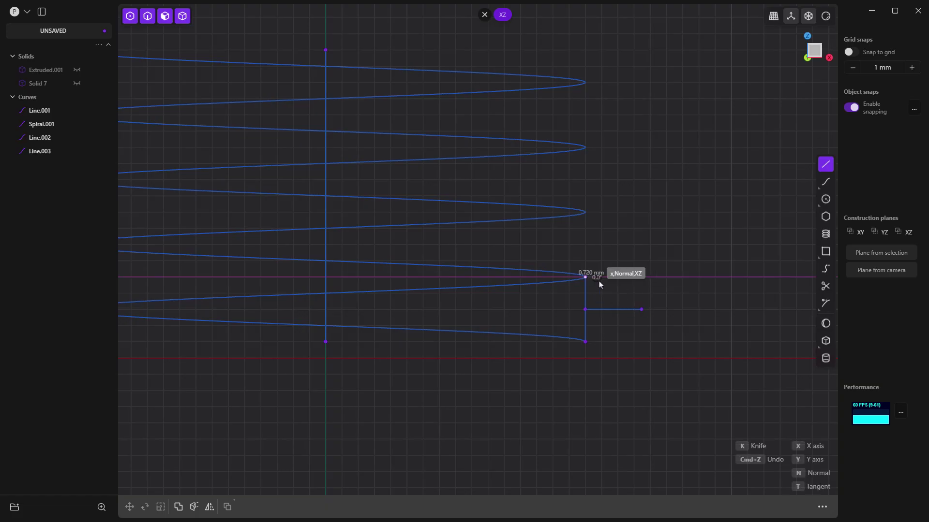
pyautogui.click(641, 309)
pyautogui.click(586, 342)
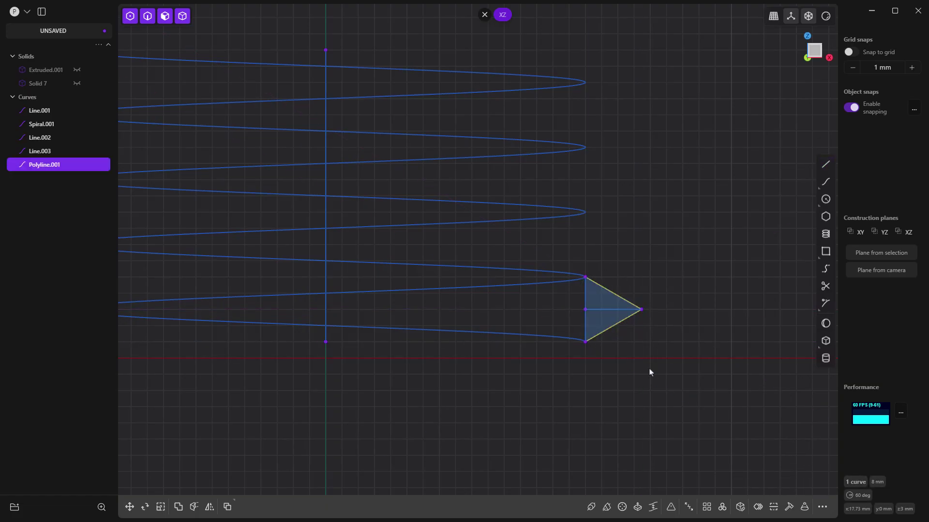
# Step: Delete the triangle's horizontal middle line and join the short vertical line with the polyline into one closed profile
pyautogui.click(602, 310)
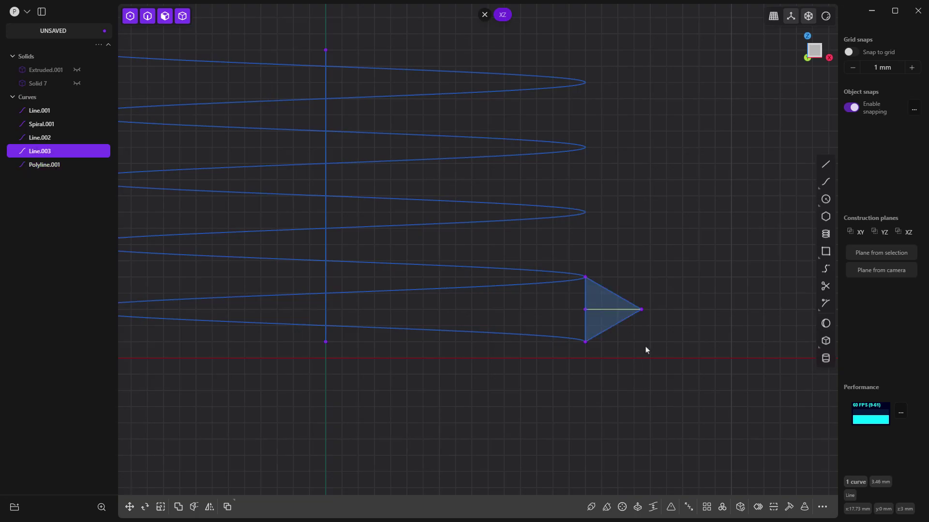
pyautogui.press('Delete')
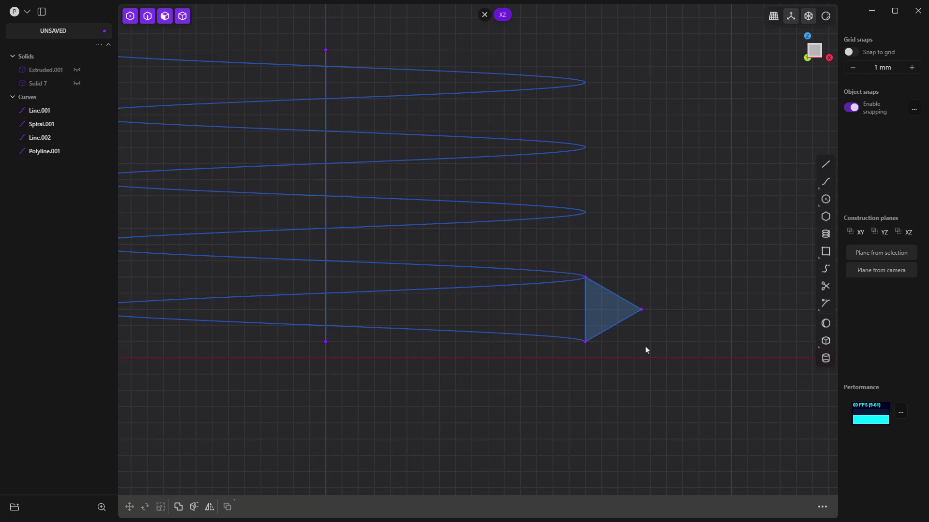
pyautogui.click(617, 297)
pyautogui.keyDown('shift'); pyautogui.click(585, 295); pyautogui.keyUp('shift')
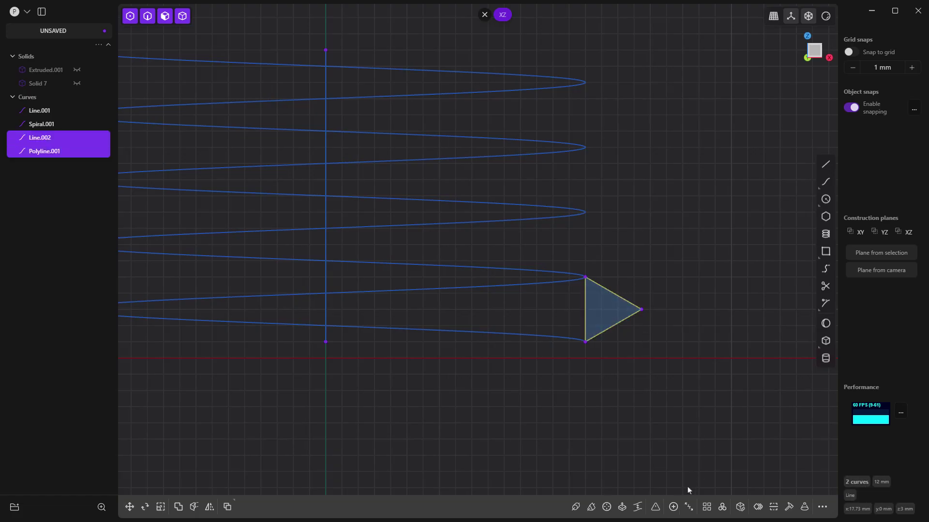
pyautogui.press('j')
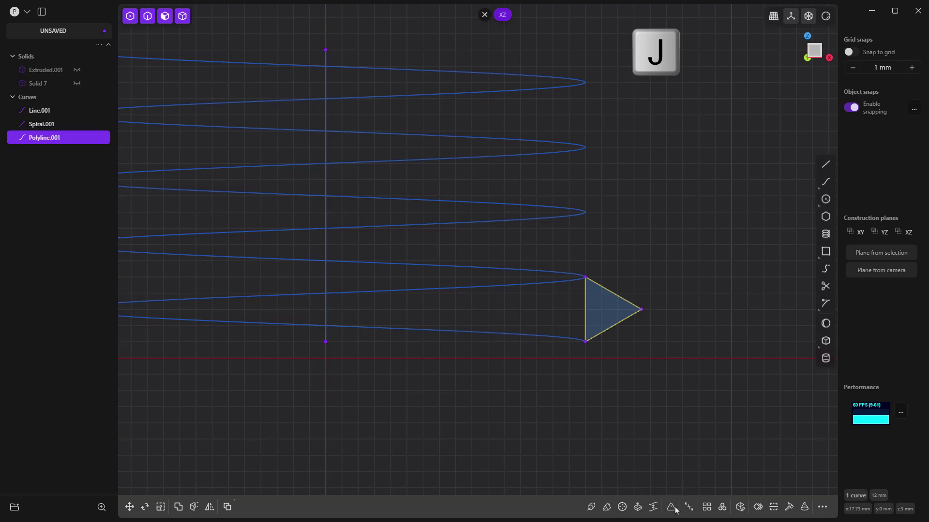
pyautogui.click(638, 324)
# Step: Try chamfering the triangle's outer tip with a distance of -(3.464/6 mm, and undo the chamfer
pyautogui.scroll(3, 639, 326)
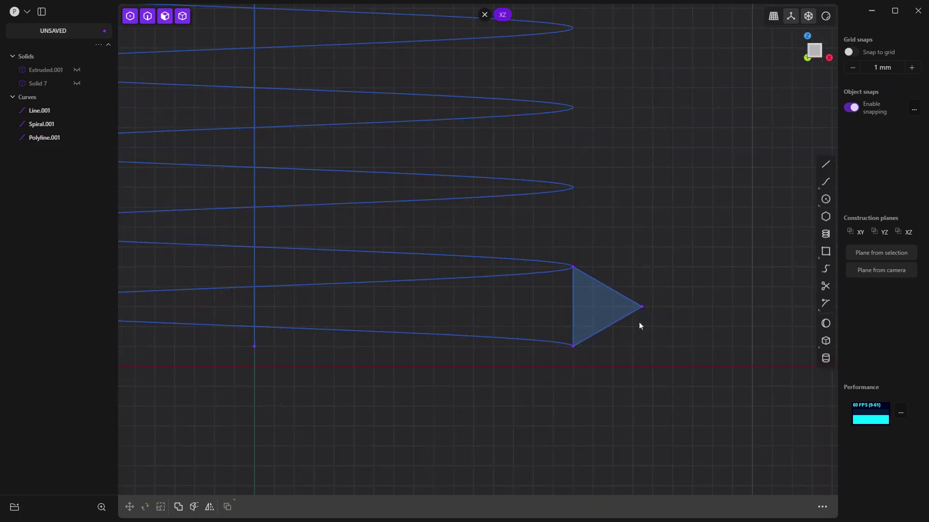
pyautogui.click(644, 306)
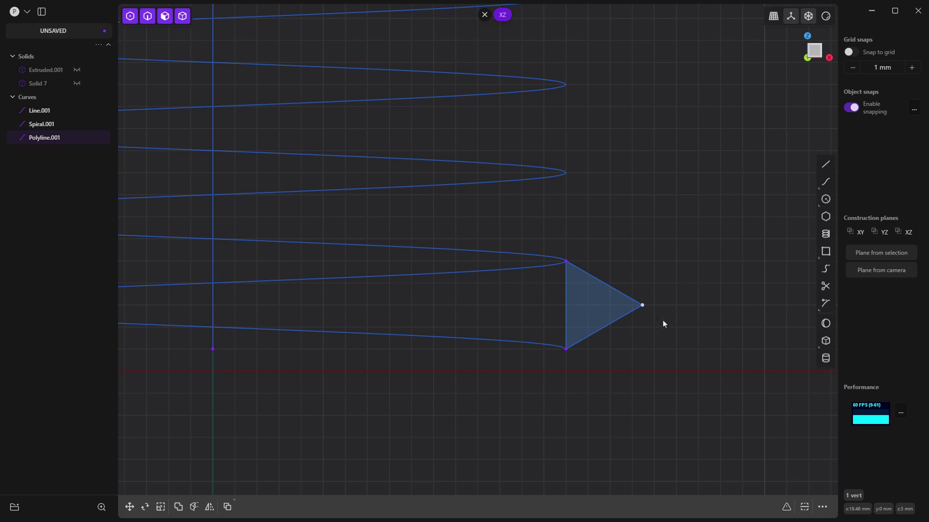
pyautogui.press('b')
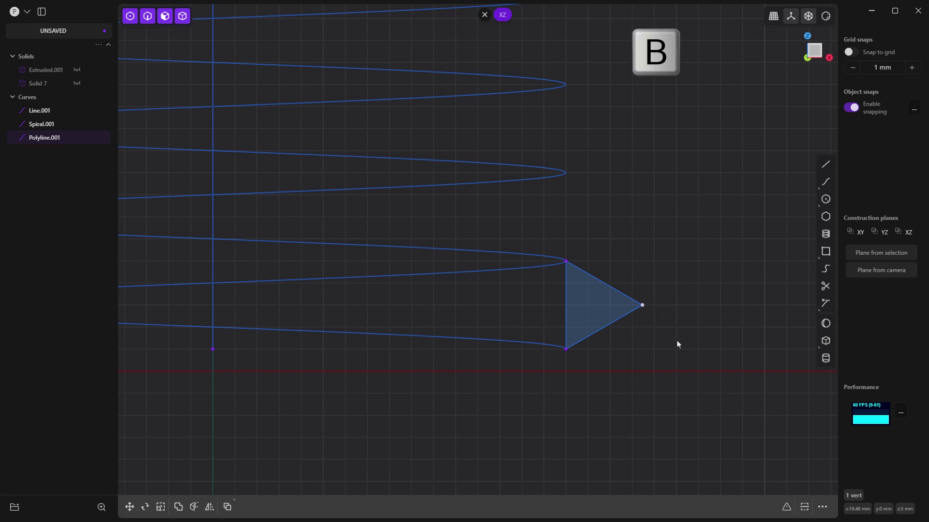
pyautogui.click(786, 507)
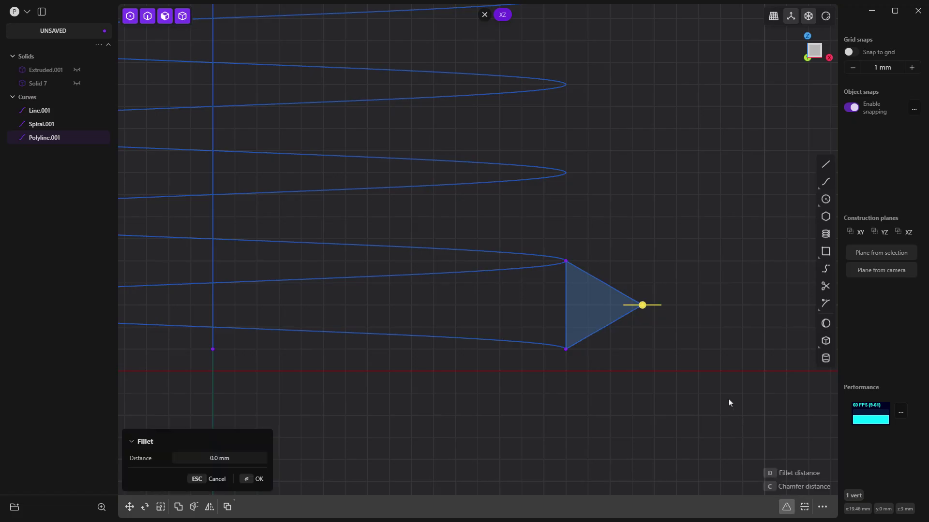
pyautogui.moveTo(638, 305)
pyautogui.mouseDown()
pyautogui.moveTo(648, 307)
pyautogui.moveTo(632, 308)
pyautogui.mouseUp()
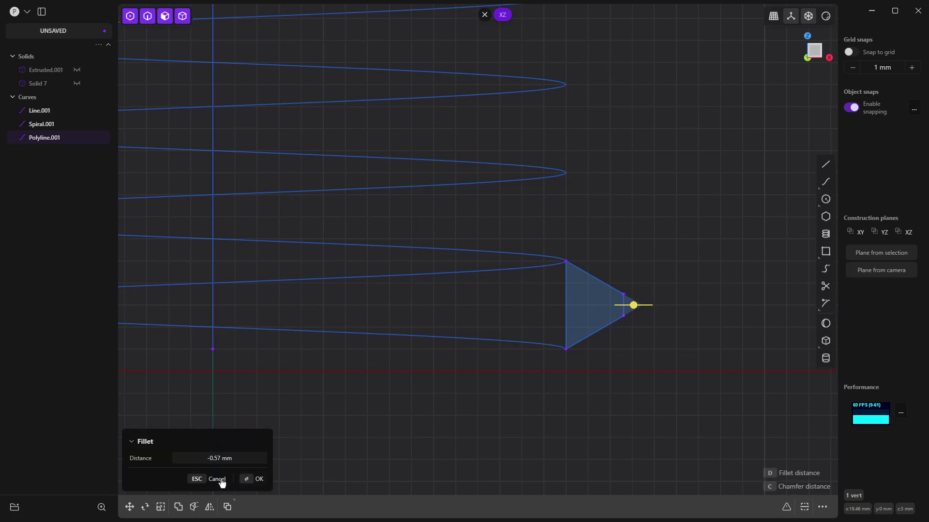
pyautogui.click(251, 458)
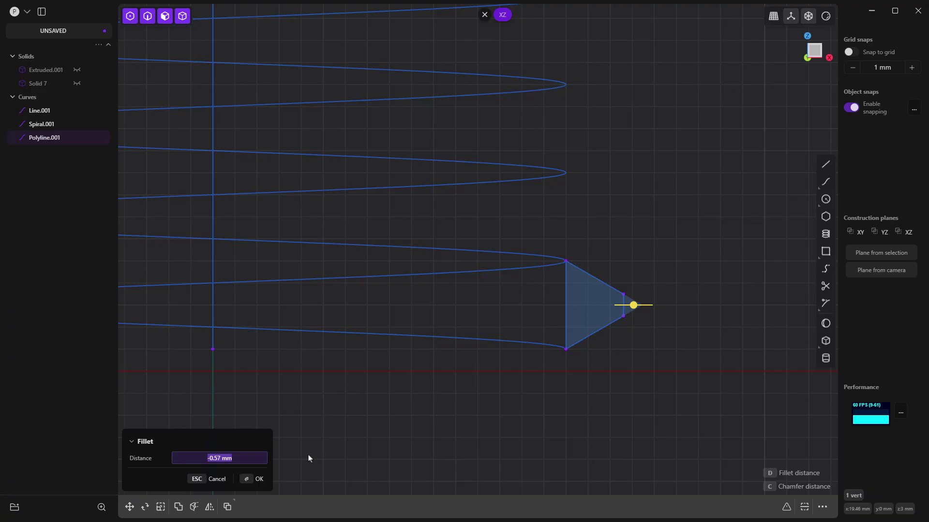
pyautogui.write('-')
pyautogui.write('(3.4')
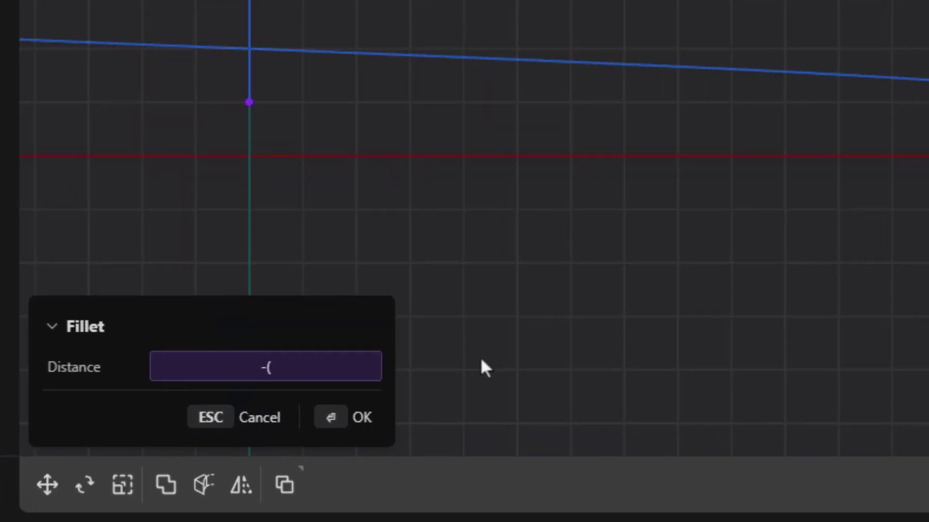
pyautogui.write('64')
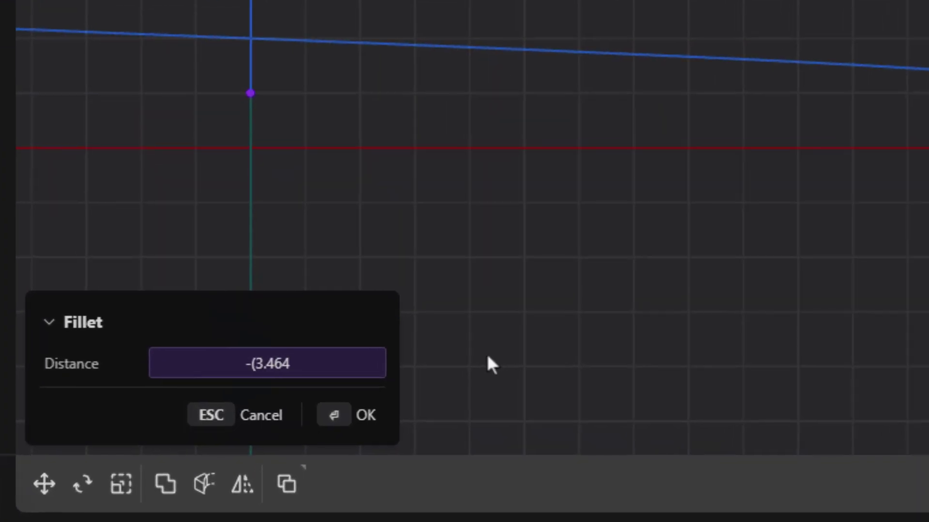
pyautogui.write('/')
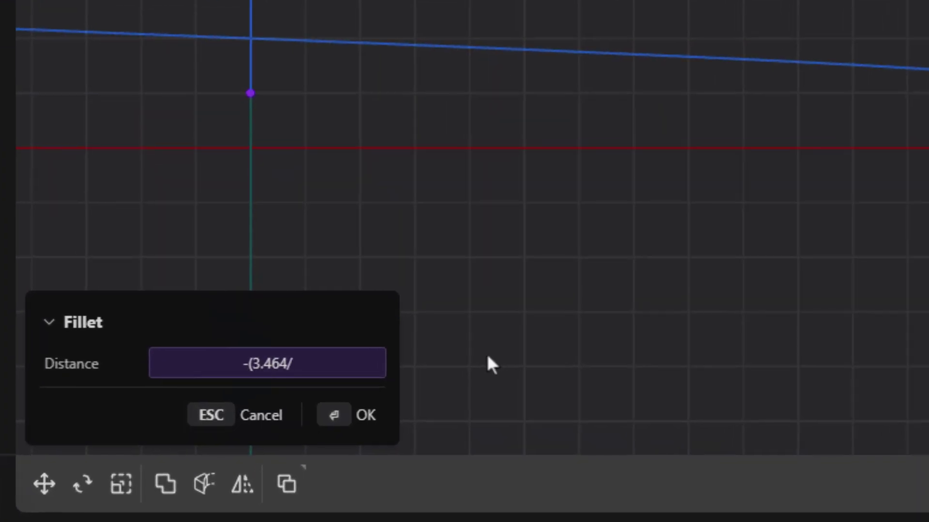
pyautogui.write('6')
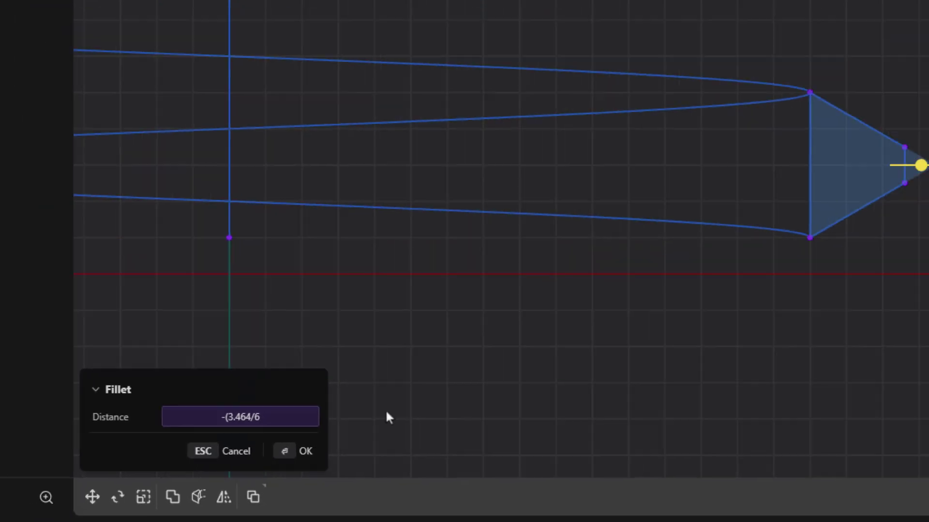
pyautogui.press('Return')
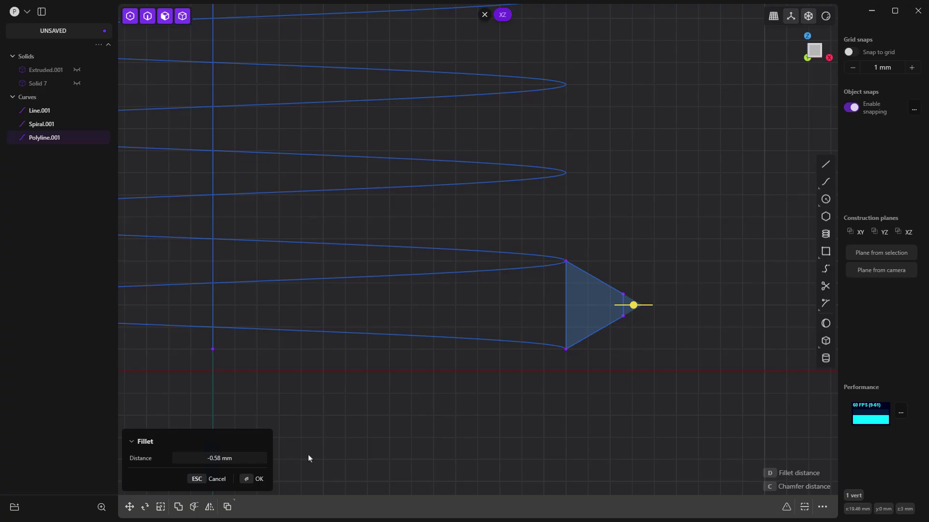
pyautogui.press('Return')
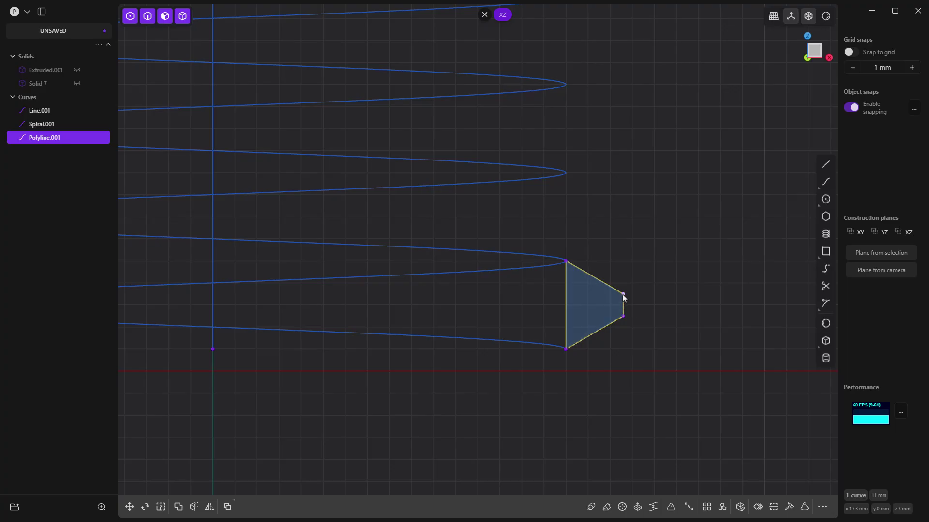
pyautogui.click(649, 304)
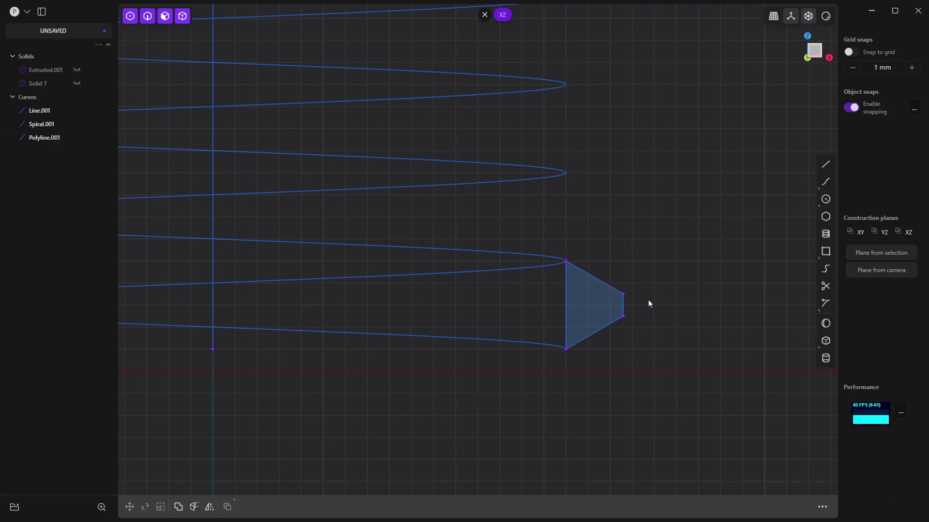
pyautogui.hotkey('ctrl', 'z')
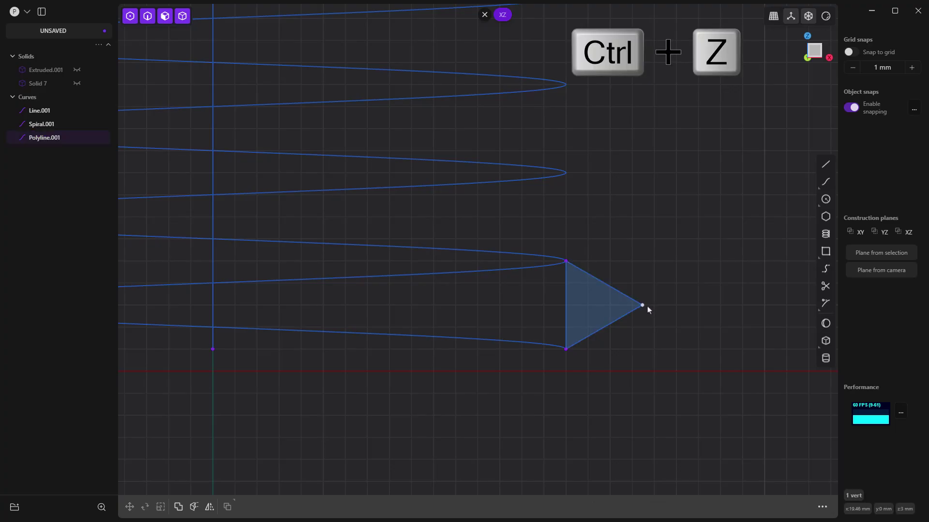
# Step: Chamfer the triangle's outer tip freehand, leaving a vertical flat slightly shorter than one grid square
pyautogui.scroll(3, 648, 309)
pyautogui.moveTo(637, 306); pyautogui.dragTo(631, 306)
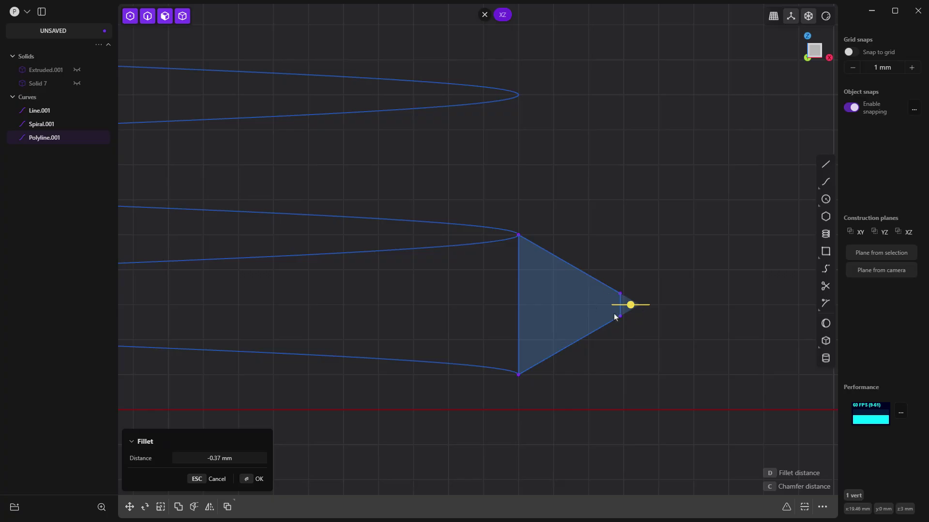
pyautogui.moveTo(632, 306); pyautogui.dragTo(624, 305)
pyautogui.moveTo(624, 304); pyautogui.dragTo(630, 306)
pyautogui.moveTo(630, 305); pyautogui.dragTo(631, 308)
pyautogui.moveTo(629, 306); pyautogui.dragTo(628, 309)
pyautogui.press('Return')
pyautogui.click(644, 365)
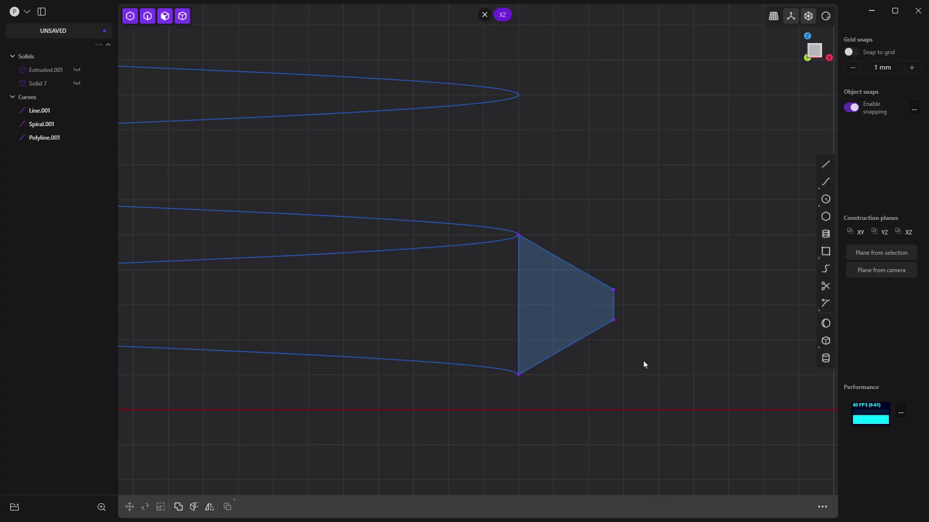
# Step: Hide the spiral and chamfer the profile's two inner corners with a distance of -0.1 mm
pyautogui.moveTo(77, 124)
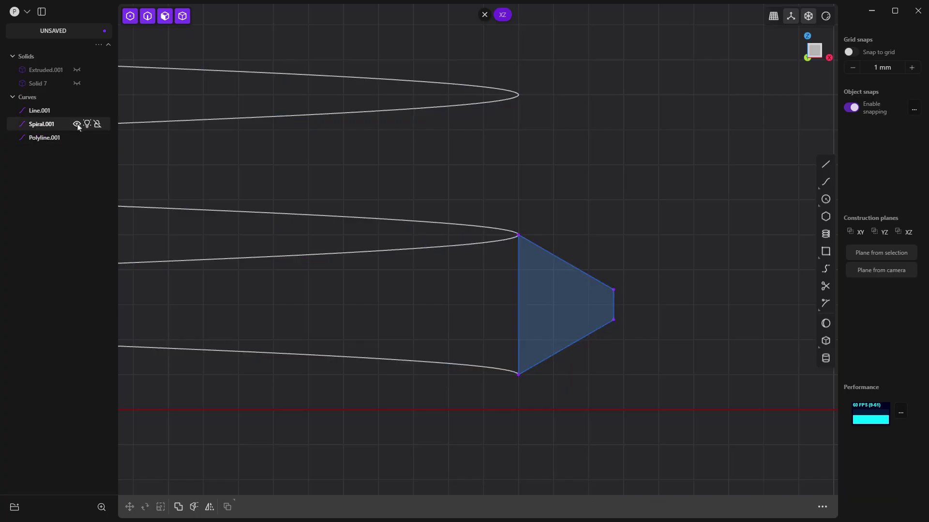
pyautogui.click(77, 124)
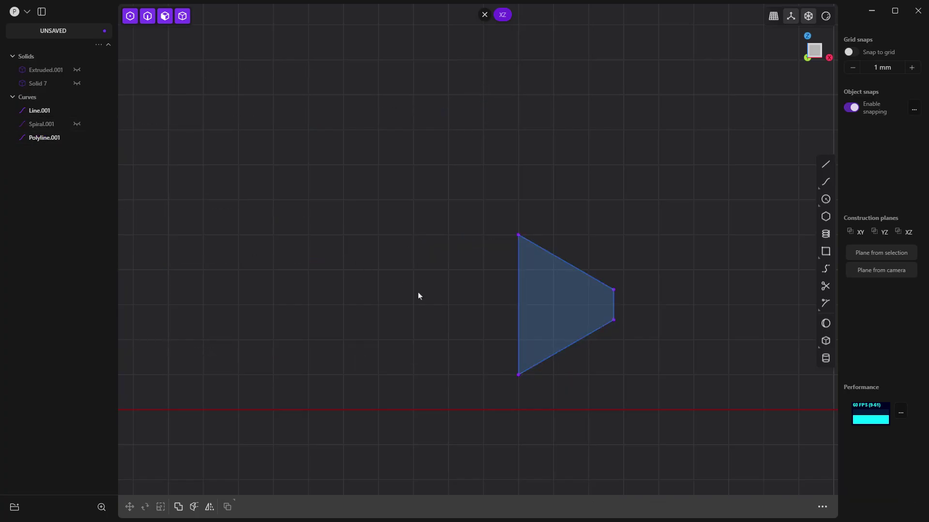
pyautogui.click(518, 374)
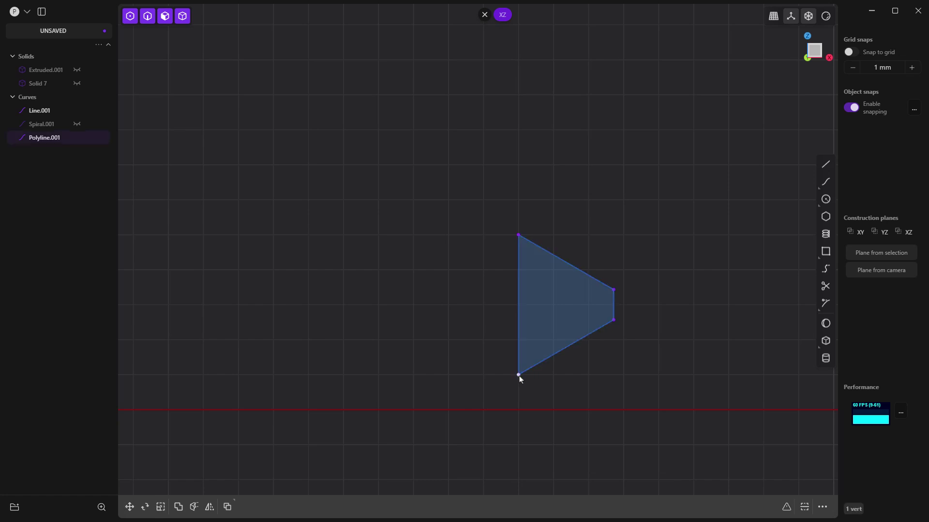
pyautogui.keyDown('shift'); pyautogui.click(518, 236); pyautogui.keyUp('shift')
pyautogui.press('b')
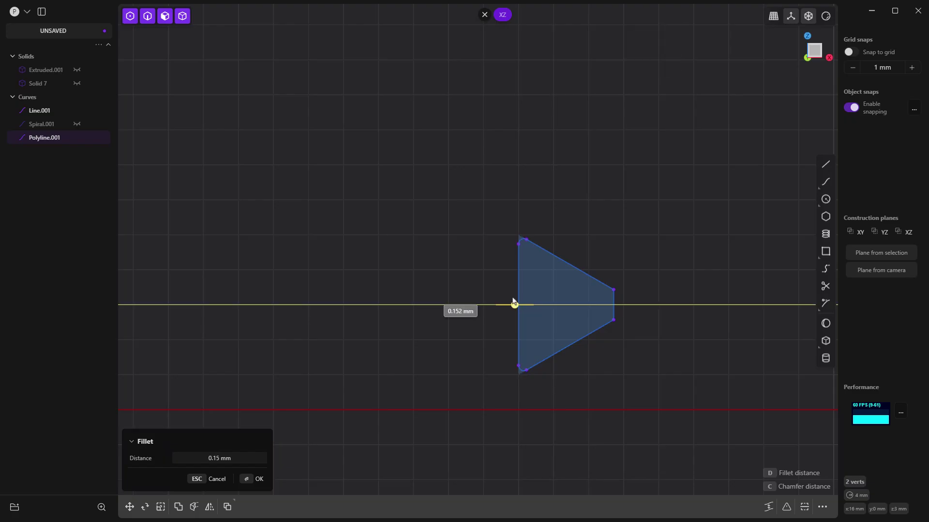
pyautogui.moveTo(521, 305); pyautogui.dragTo(522, 305)
pyautogui.click(227, 458)
pyautogui.write('-0.1')
pyautogui.press('Return')
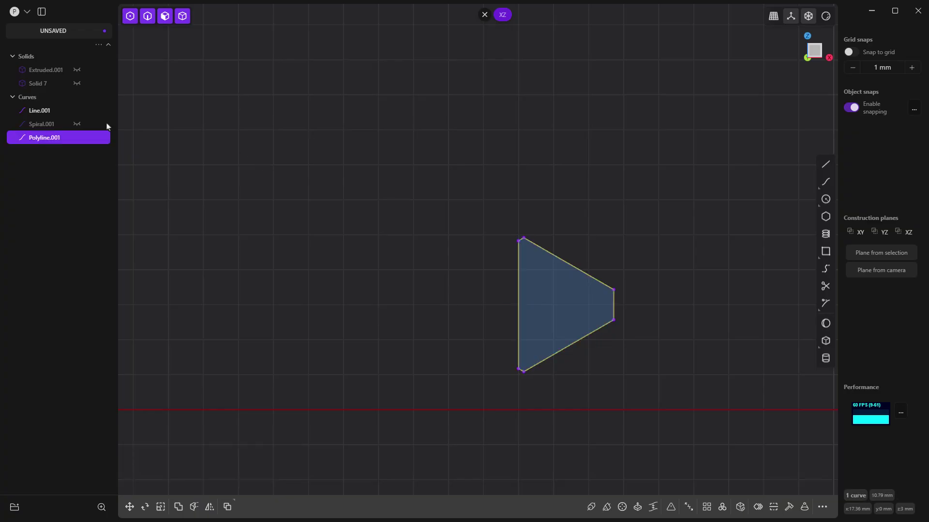
# Step: Show the spiral again and set up a Sweep of the chamfered profile with the spiral as its spine
pyautogui.click(77, 124)
pyautogui.hotkey('shift', 's')
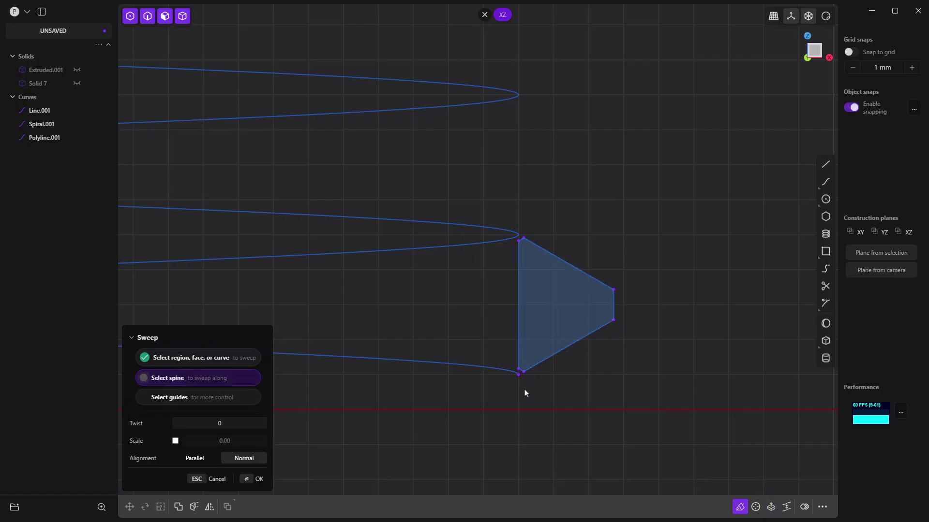
pyautogui.click(498, 373)
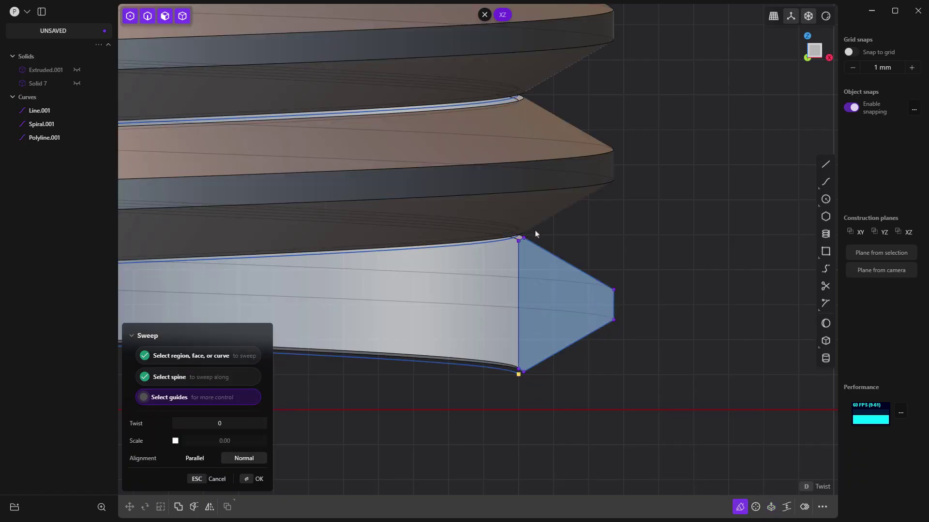
# Step: Examine the sweep preview at the profile's upper inner corner, where neighbouring thread turns meet
pyautogui.scroll(6, 515, 240)
pyautogui.scroll(2, 516, 240)
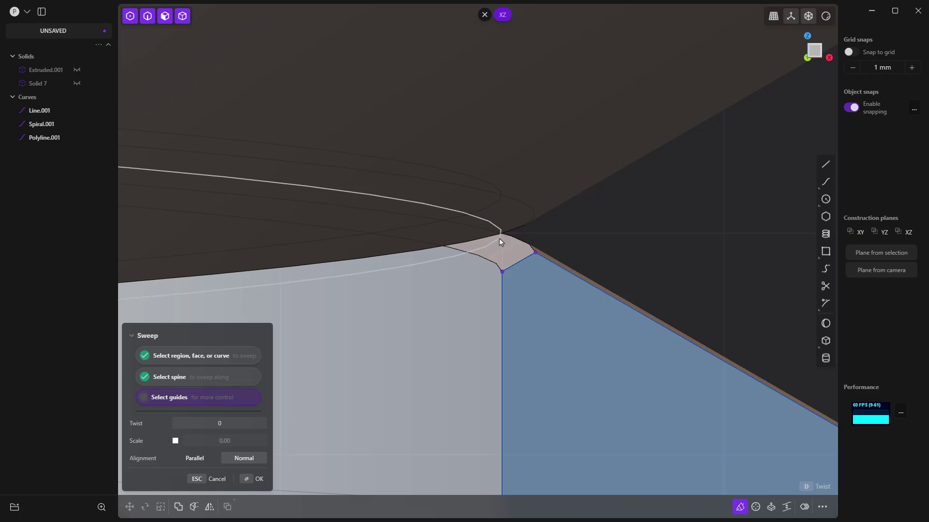
pyautogui.click(499, 239)
pyautogui.scroll(-2, 536, 255)
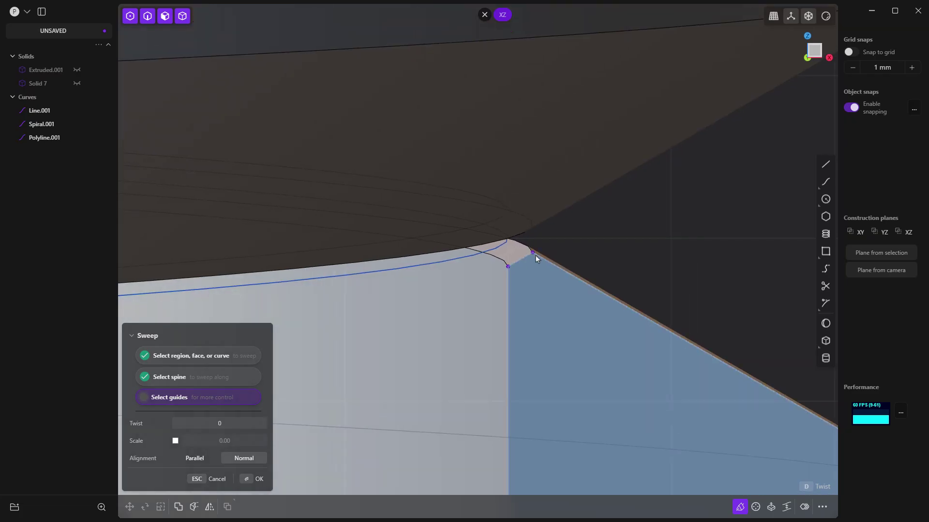
pyautogui.click(535, 255)
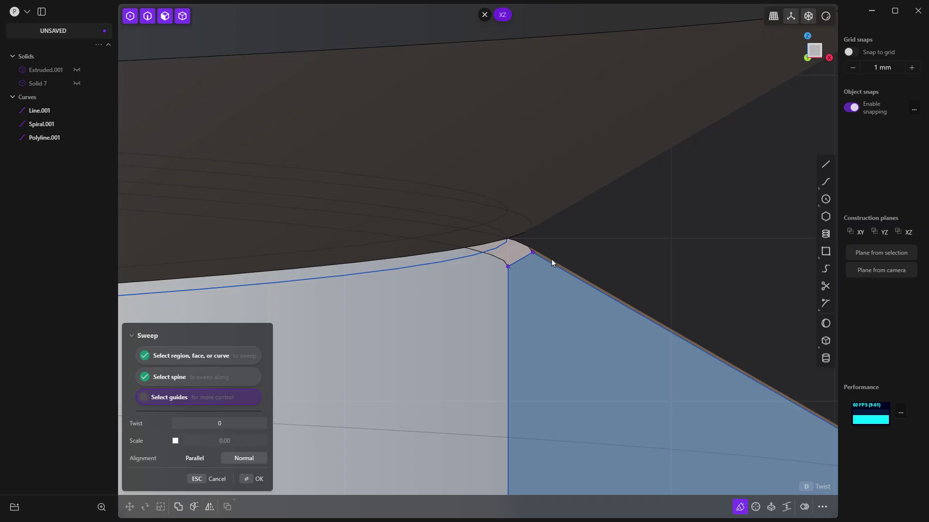
pyautogui.scroll(2, 518, 260)
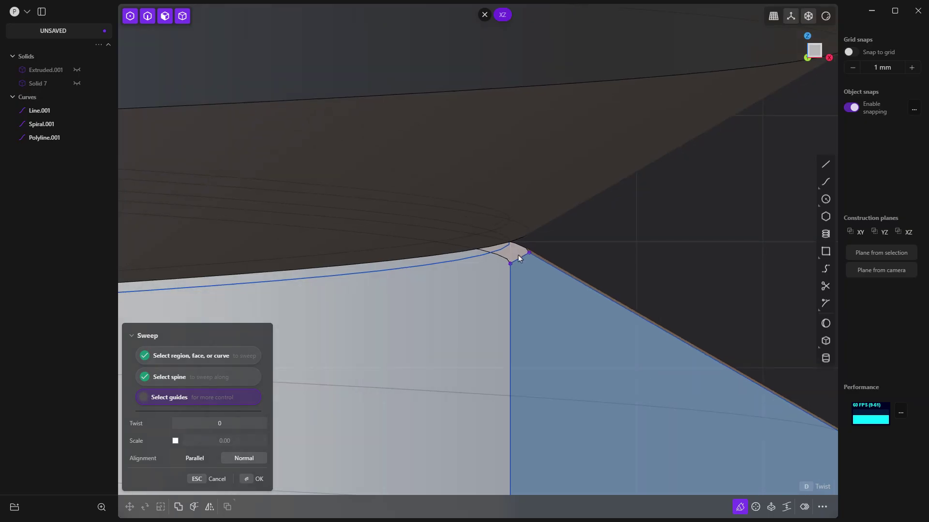
pyautogui.scroll(-6, 519, 260)
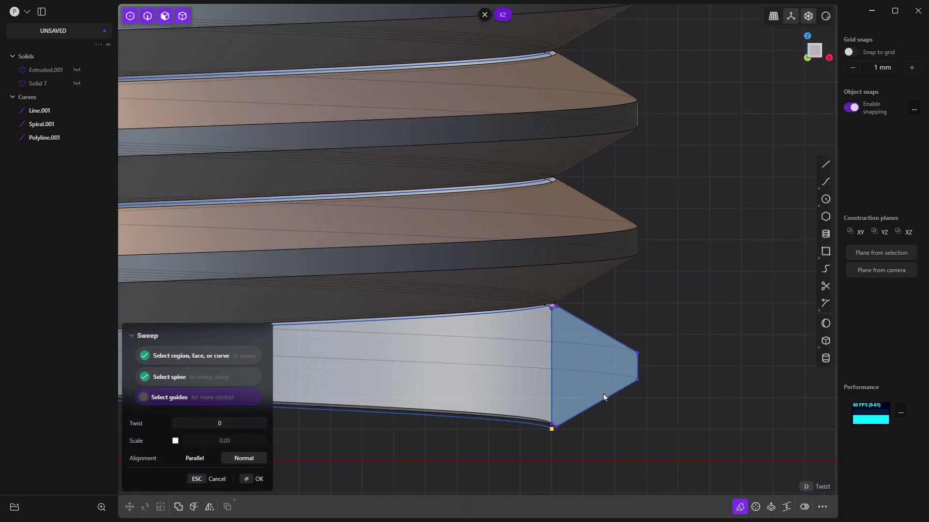
pyautogui.scroll(-3, 603, 394)
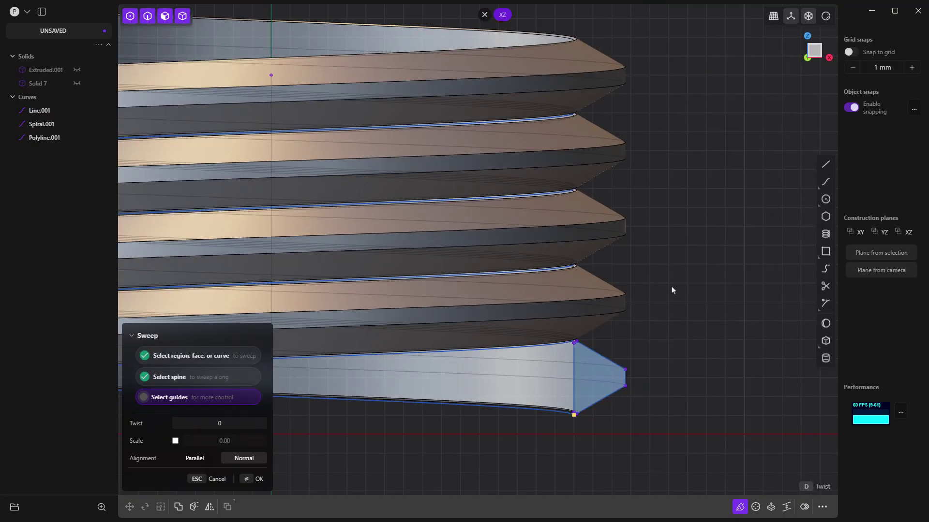
# Step: Accept the thread sweep and hide the central line, the spiral and the profile polyline
pyautogui.press('Return')
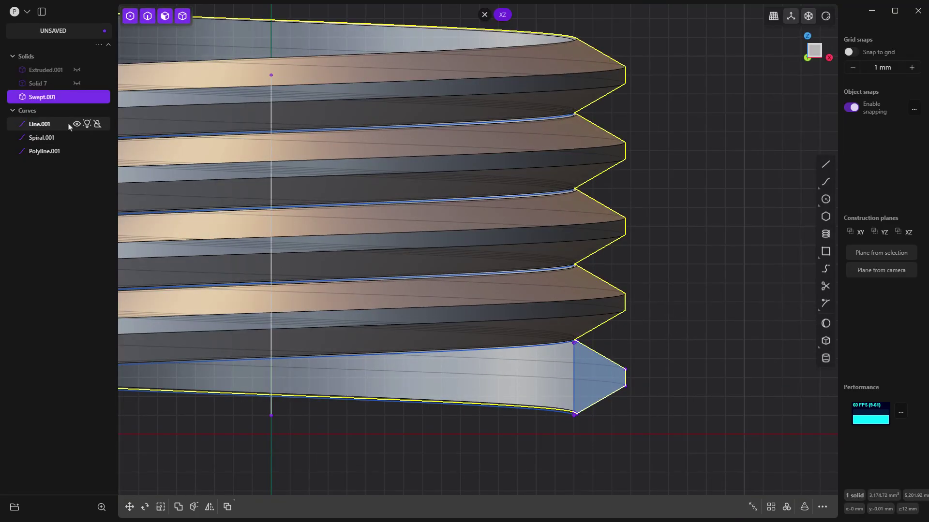
pyautogui.click(76, 124)
pyautogui.click(76, 137)
pyautogui.click(76, 151)
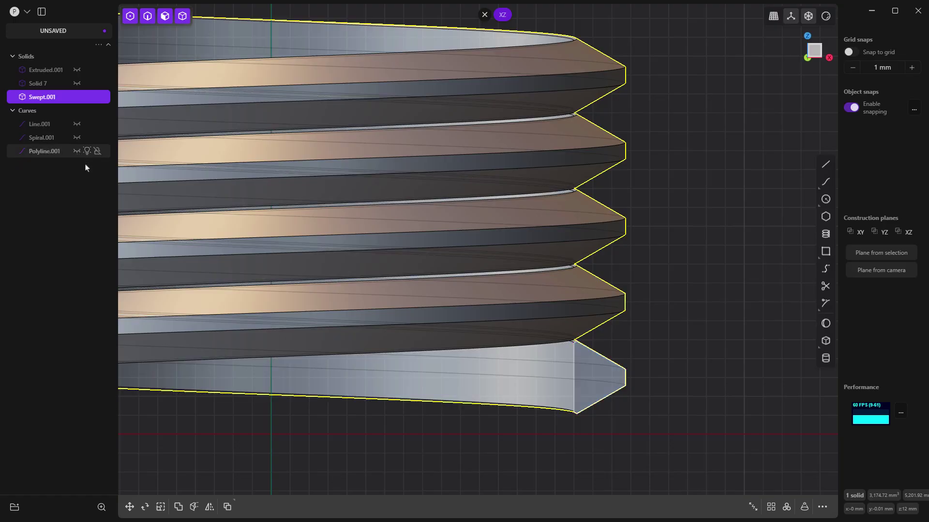
# Step: Hide the swept thread body and show the extruded cap body
pyautogui.click(704, 326)
pyautogui.scroll(-4, 692, 334)
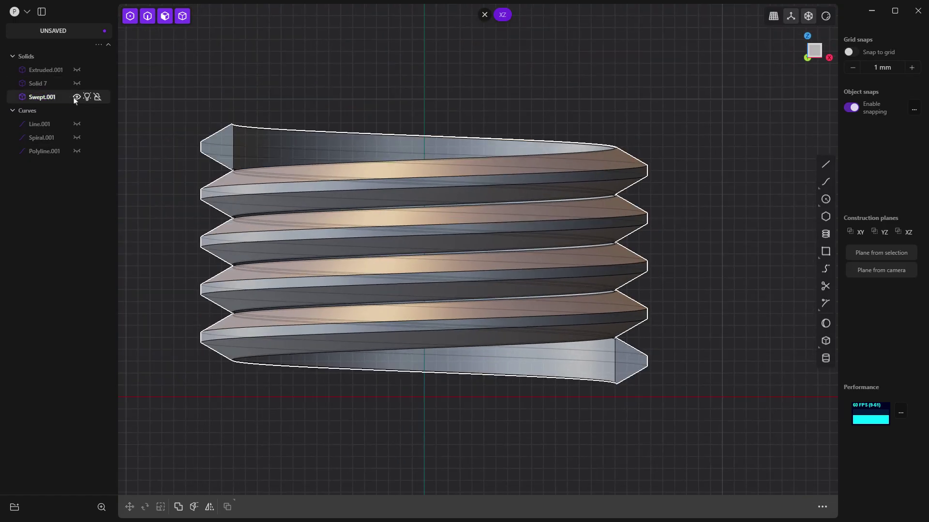
pyautogui.click(77, 97)
pyautogui.click(76, 70)
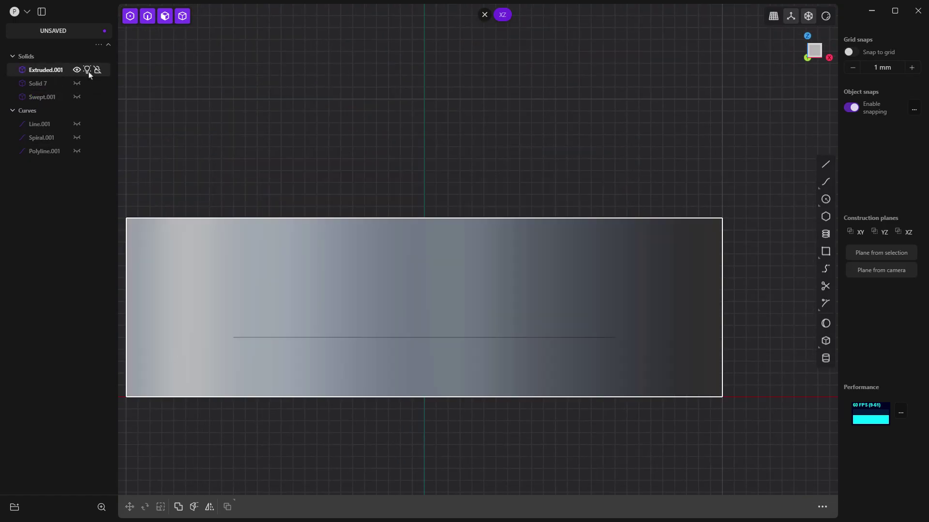
# Step: Offset the inner cylindrical wall of the cap's hole by -0.4 mm
pyautogui.moveTo(529, 150); pyautogui.dragTo(541, 178, button='middle')
pyautogui.click(541, 178)
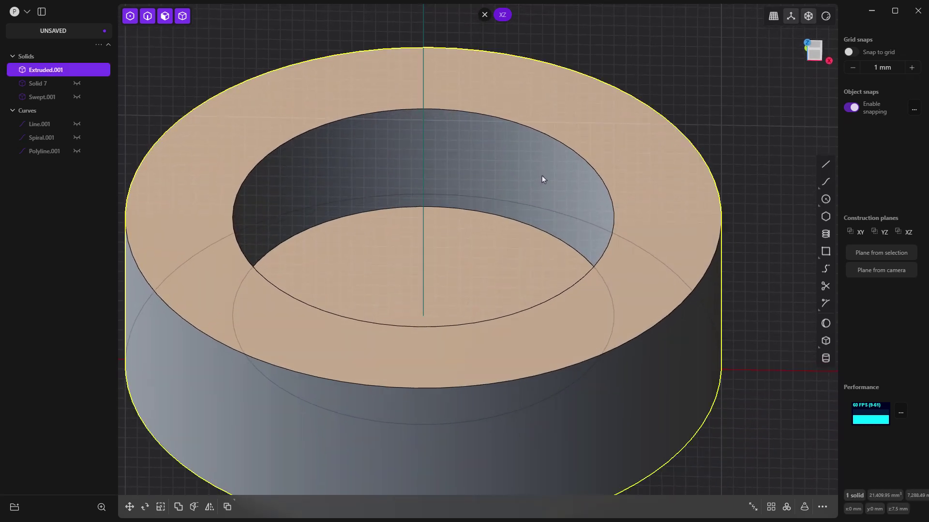
pyautogui.click(541, 178)
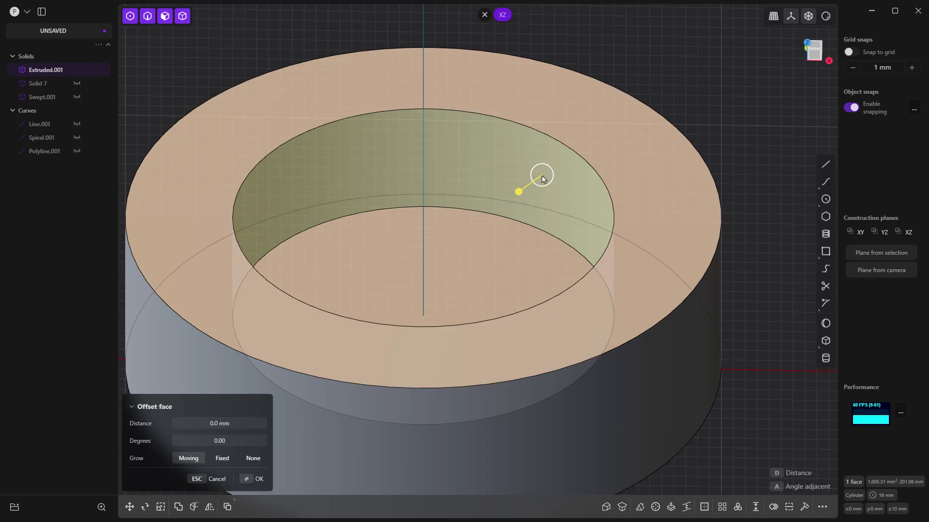
pyautogui.moveTo(518, 194); pyautogui.dragTo(521, 194)
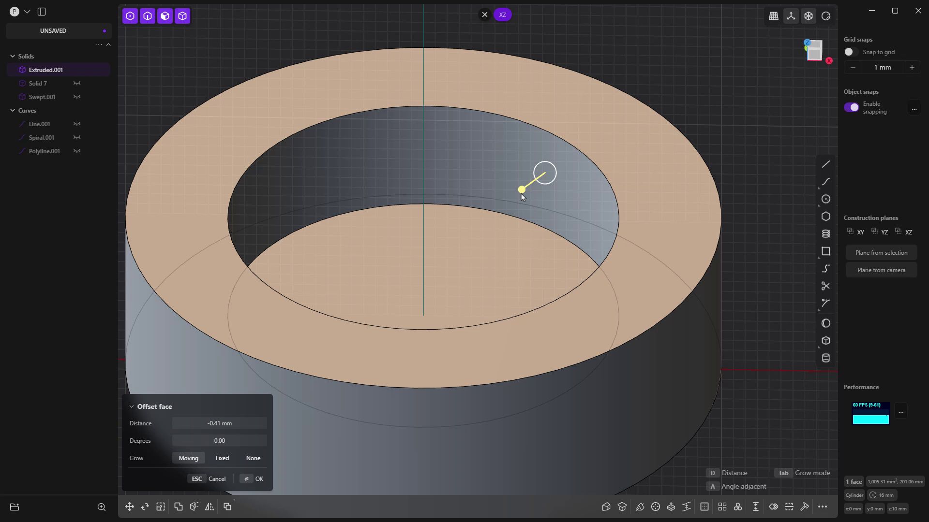
pyautogui.click(234, 419)
pyautogui.write('-.4')
pyautogui.press('Return')
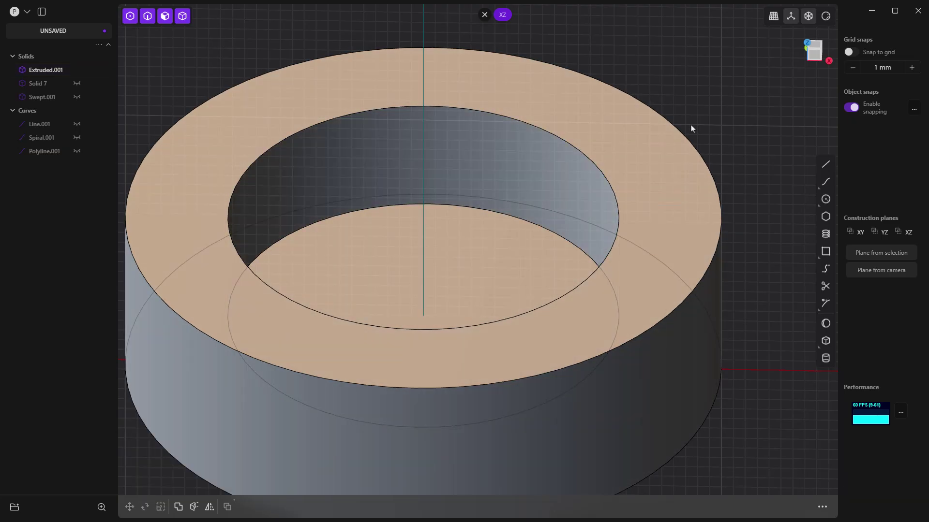
# Step: Set the diameter of the hole's inner wall to 32 mm
pyautogui.click(611, 190)
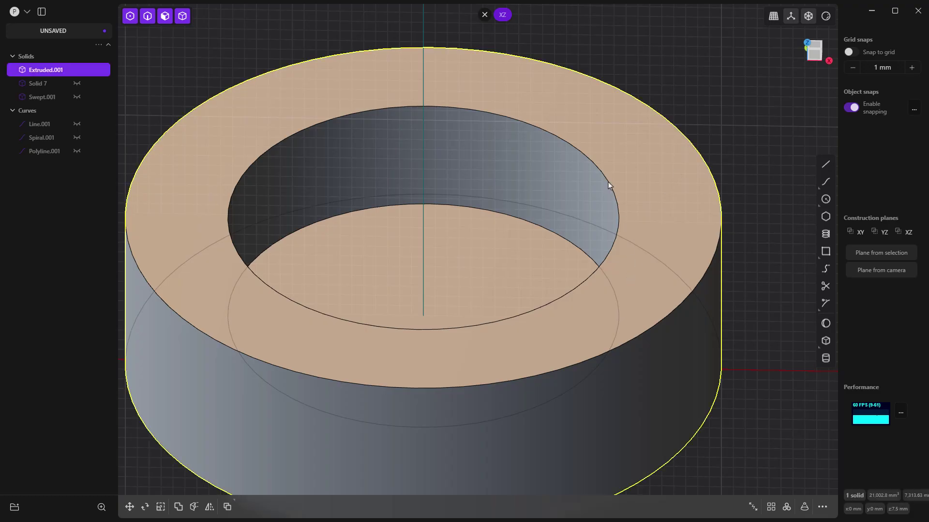
pyautogui.click(609, 185)
pyautogui.press('f')
pyautogui.press('Escape')
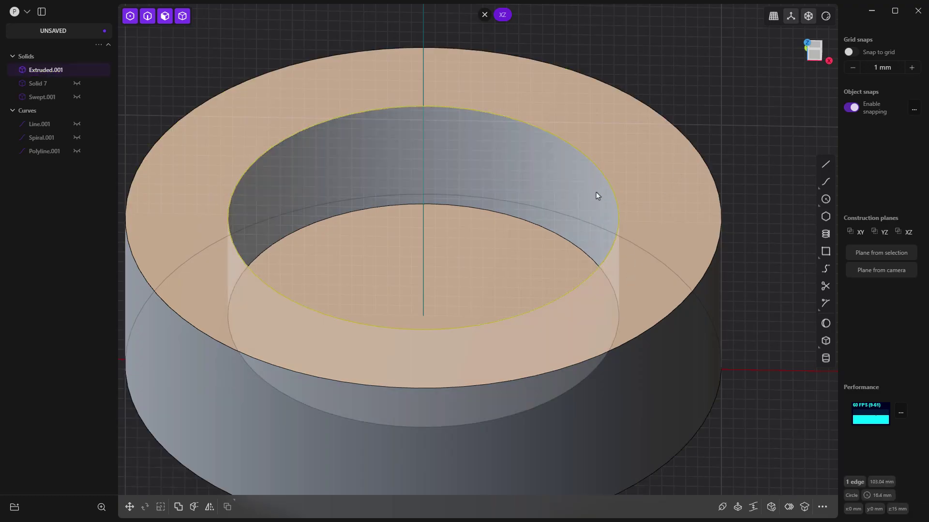
pyautogui.click(594, 193)
pyautogui.press('o')
pyautogui.press('=')
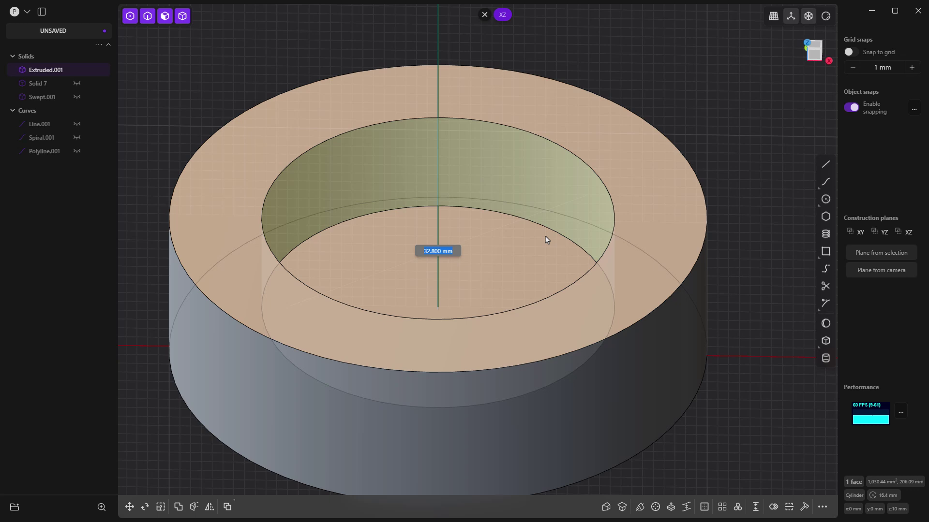
pyautogui.write('32')
pyautogui.press('Return')
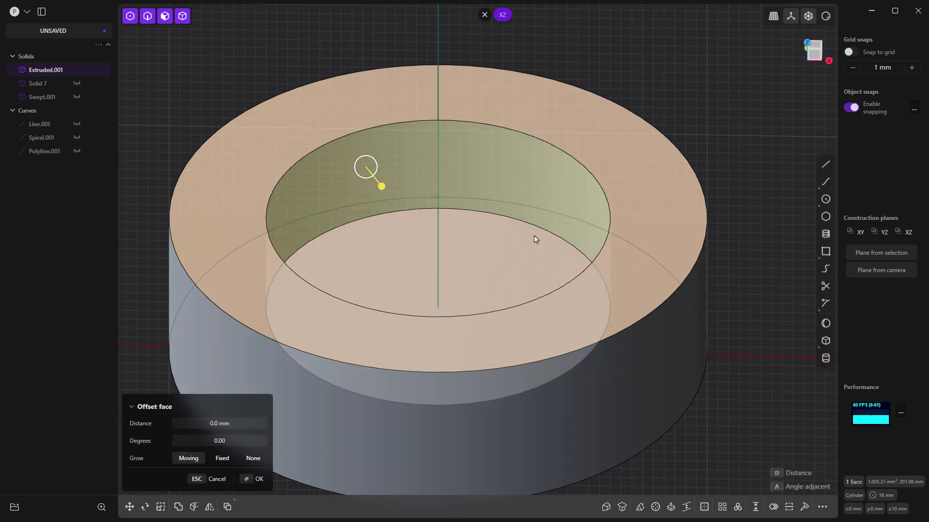
pyautogui.press('Return')
# Step: Set the diameter of the hole's inner wall to 32.6 mm
pyautogui.press('o')
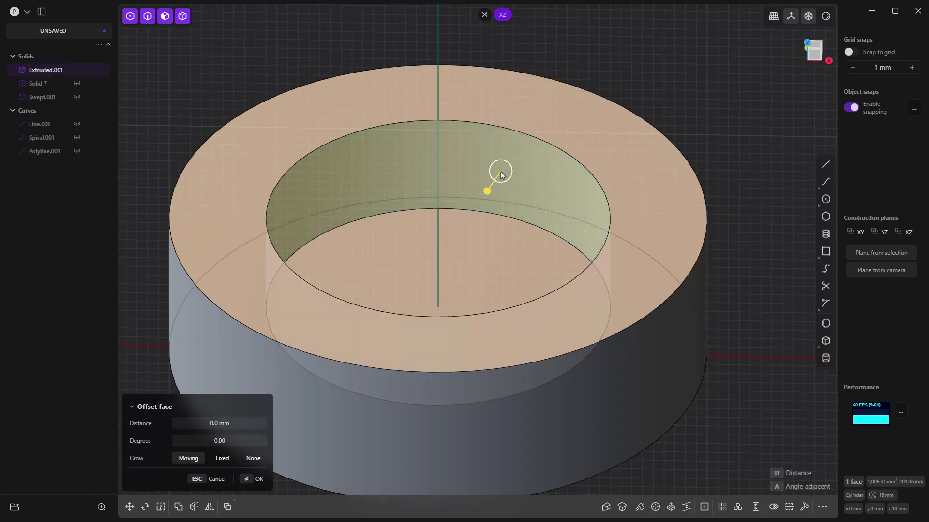
pyautogui.press('Escape')
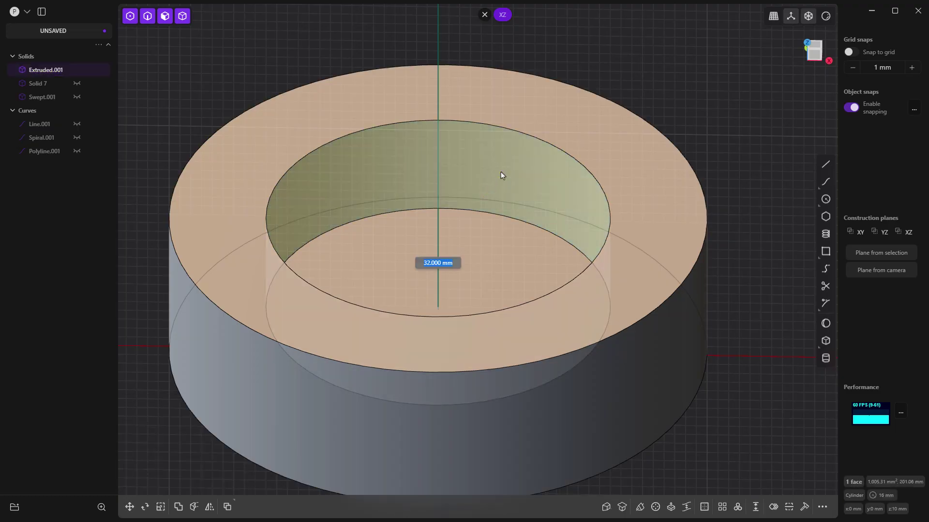
pyautogui.write('32.6')
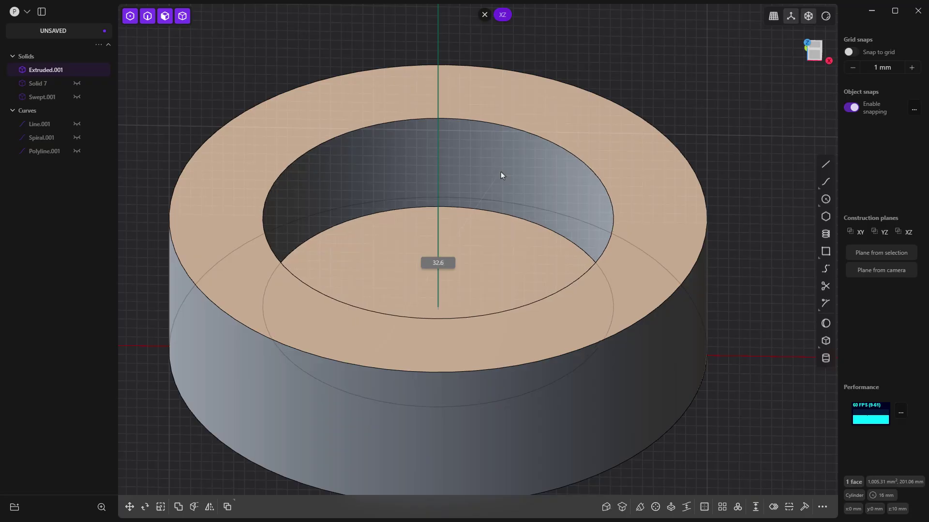
pyautogui.press('Return')
pyautogui.click(618, 81)
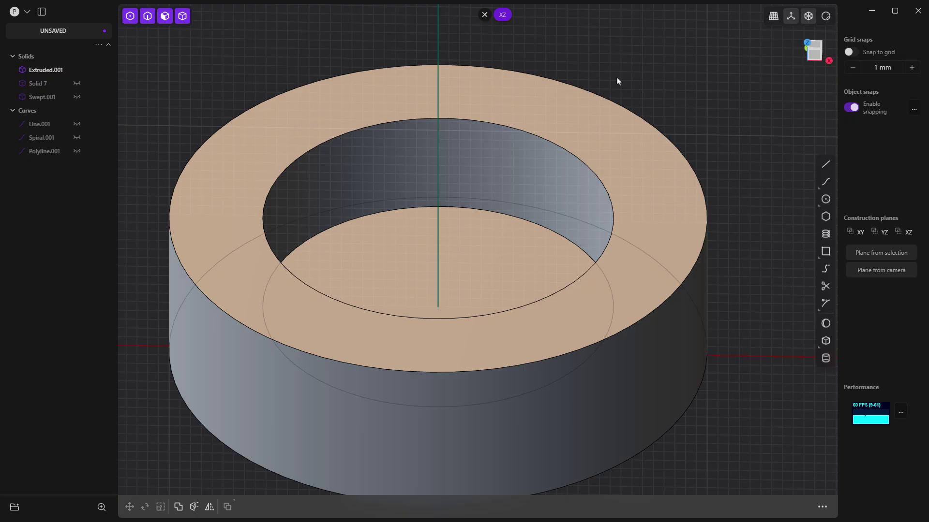
# Step: Leave the XZ construction plane, show the thread body, cut it at the hole's floor and delete the piece below
pyautogui.click(485, 15)
pyautogui.scroll(-5, 472, 240)
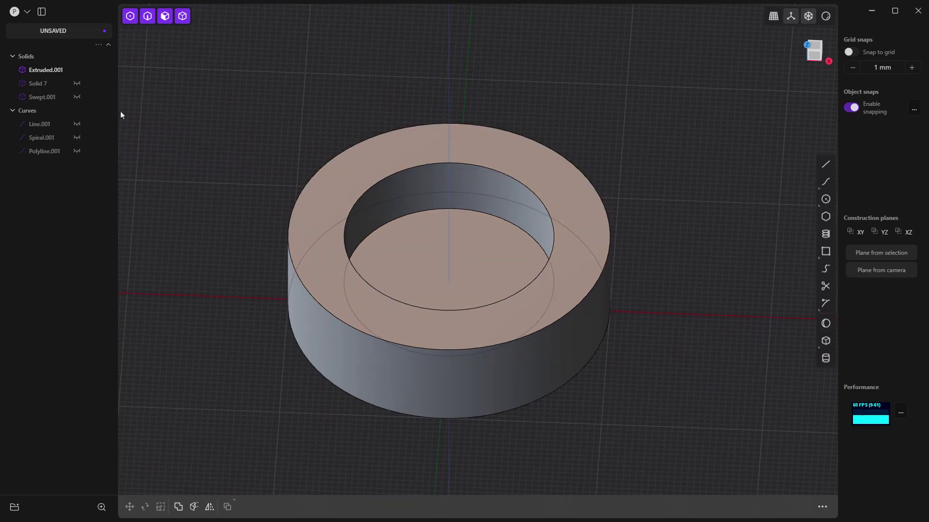
pyautogui.click(77, 97)
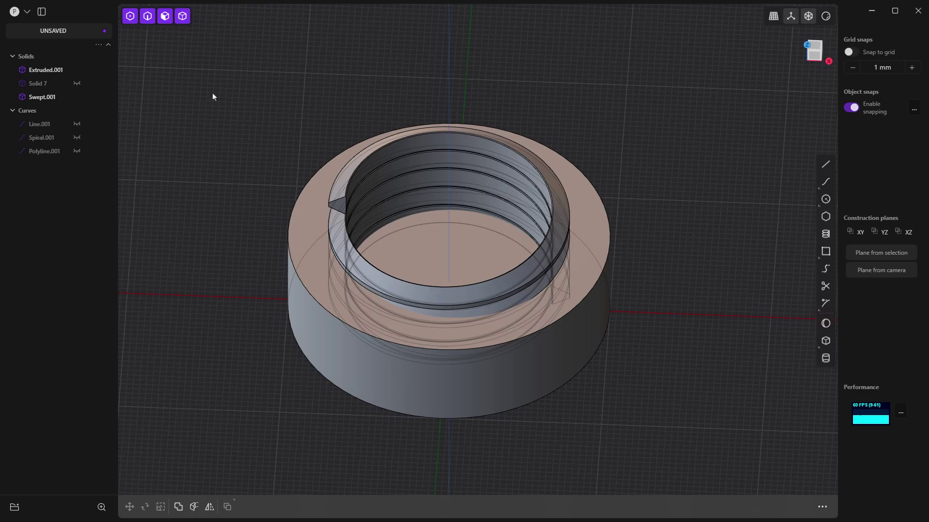
pyautogui.click(451, 142)
pyautogui.press('c')
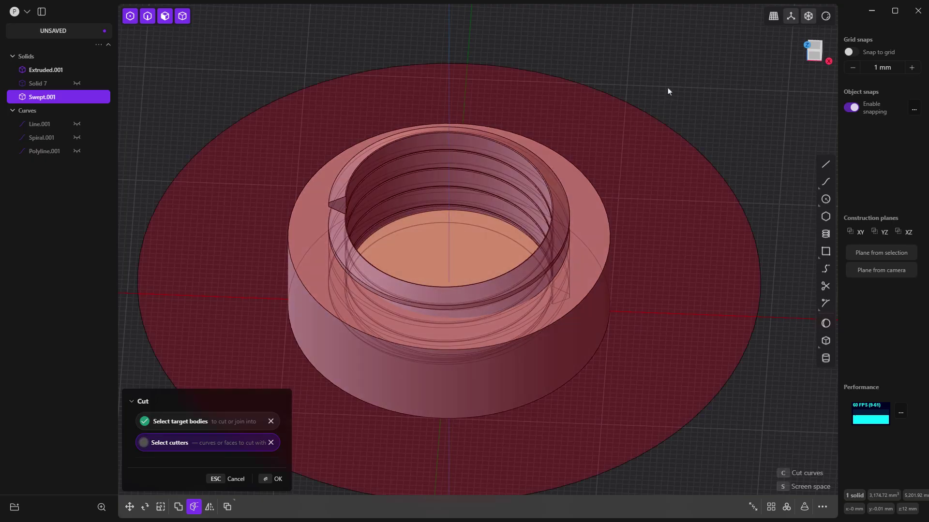
pyautogui.press('Return')
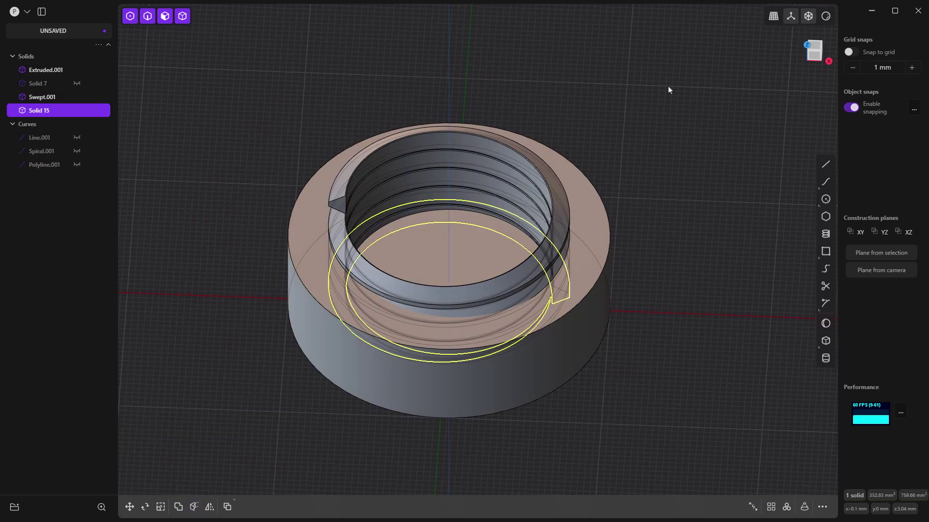
pyautogui.press('Delete')
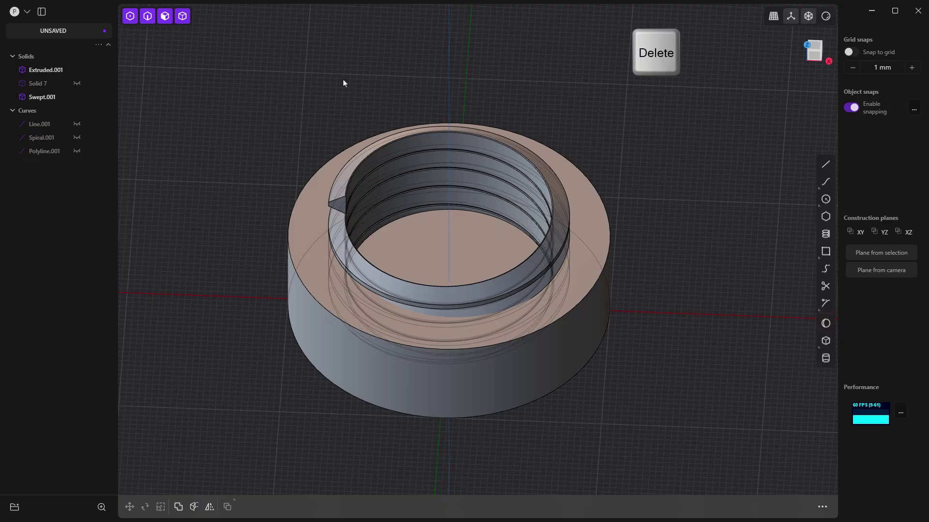
# Step: Hide the thread body and chamfer the hole's upper rim with both distances at -1 mm
pyautogui.click(76, 97)
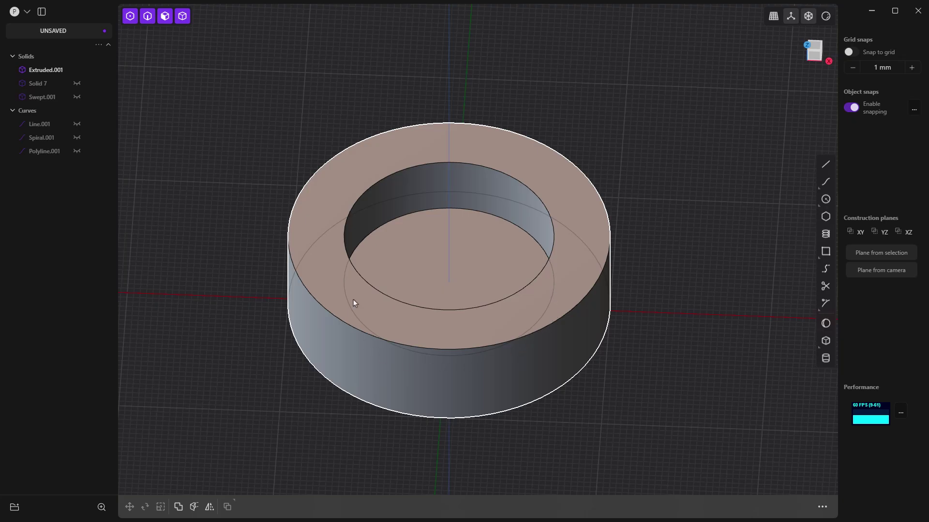
pyautogui.click(411, 167)
pyautogui.press('f')
pyautogui.moveTo(412, 167); pyautogui.dragTo(414, 175)
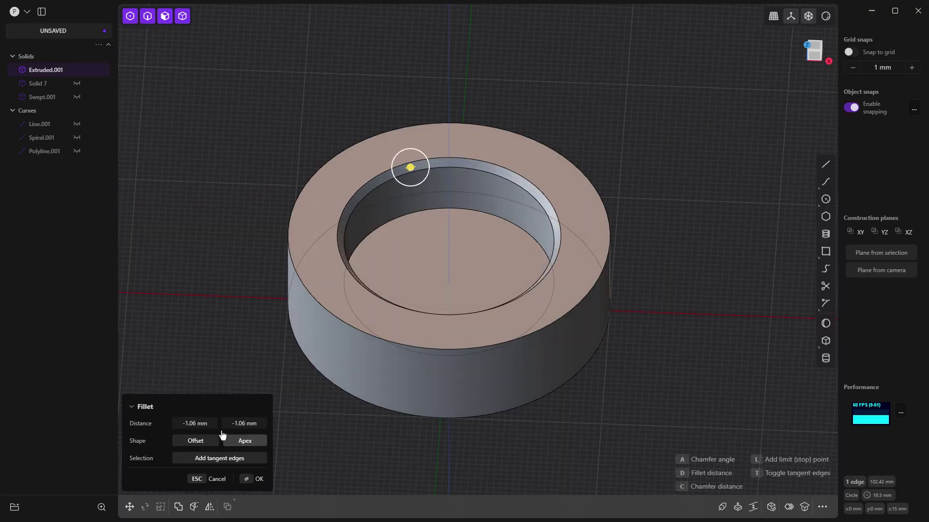
pyautogui.click(195, 423)
pyautogui.write('-1')
pyautogui.press('Tab')
pyautogui.write('-1')
pyautogui.press('Tab')
pyautogui.press('Return')
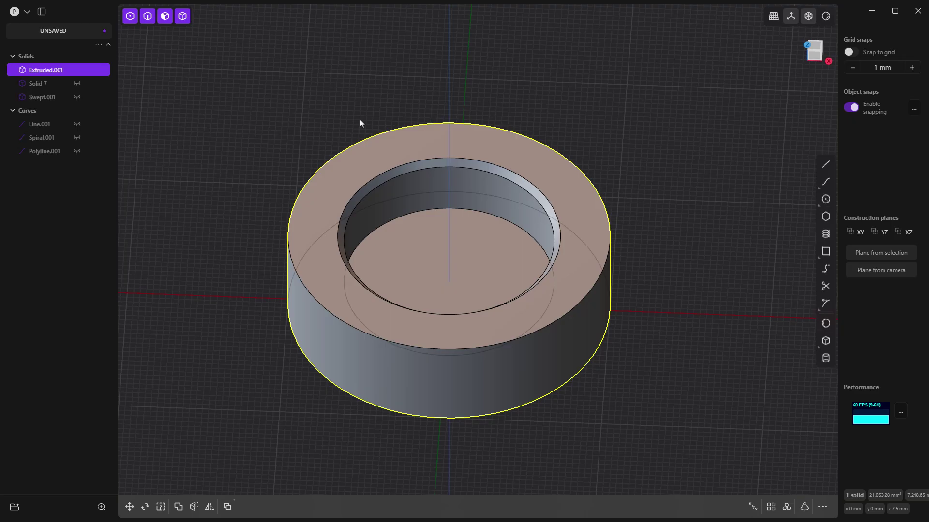
# Step: Show the thread body and subtract it from the cap with a Boolean difference
pyautogui.click(77, 97)
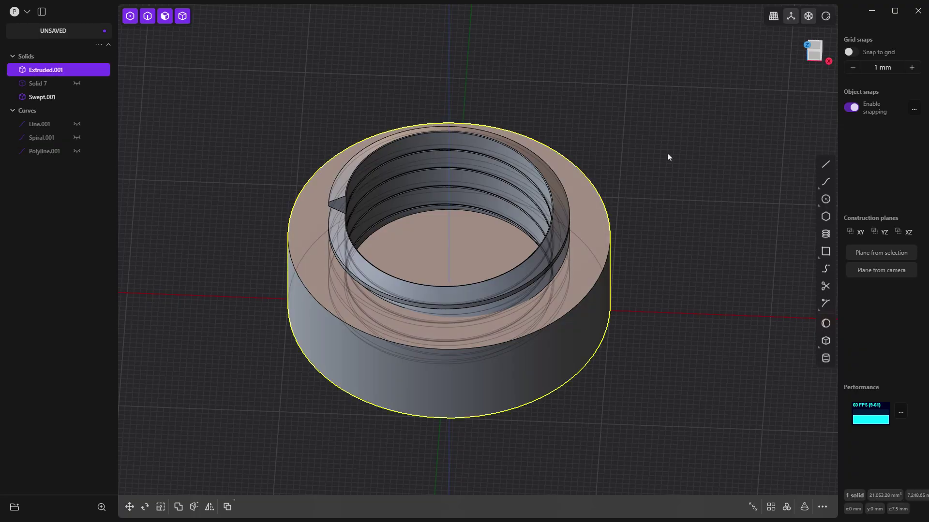
pyautogui.press('q')
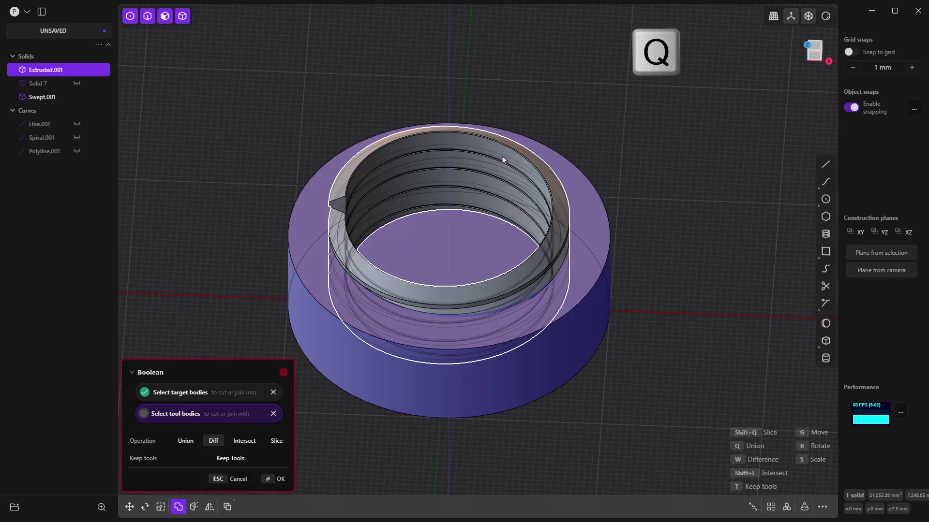
pyautogui.click(476, 165)
pyautogui.press('Return')
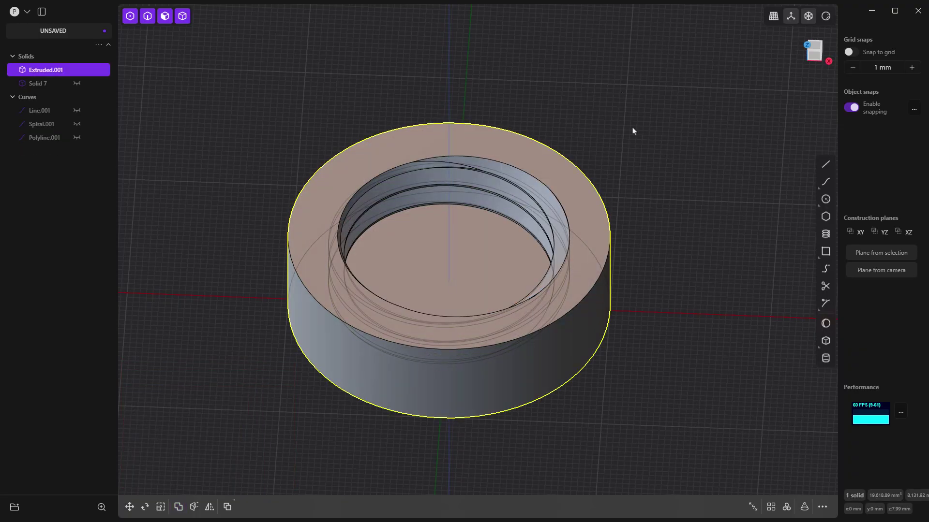
# Step: Set the opacity of the cap's material to 0.3
pyautogui.click(636, 139)
pyautogui.moveTo(655, 191); pyautogui.dragTo(626, 164, button='middle')
pyautogui.click(46, 70)
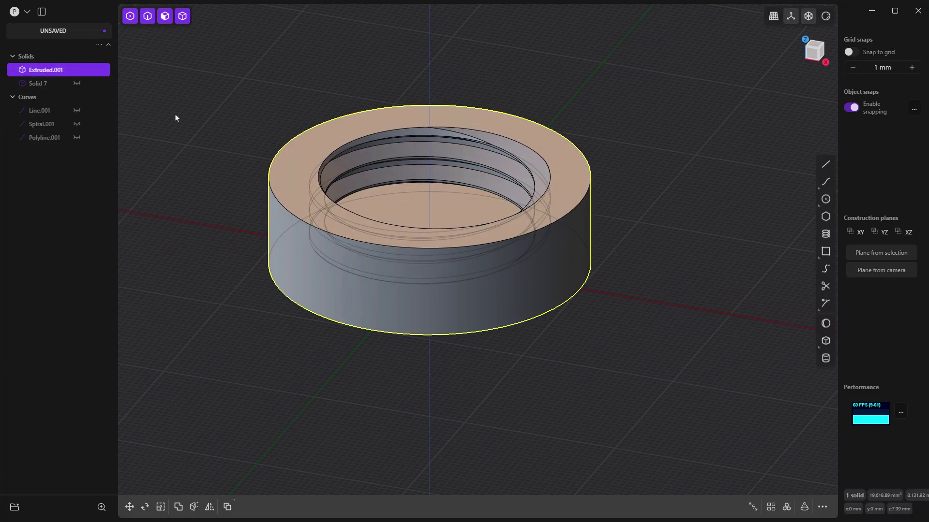
pyautogui.press('m')
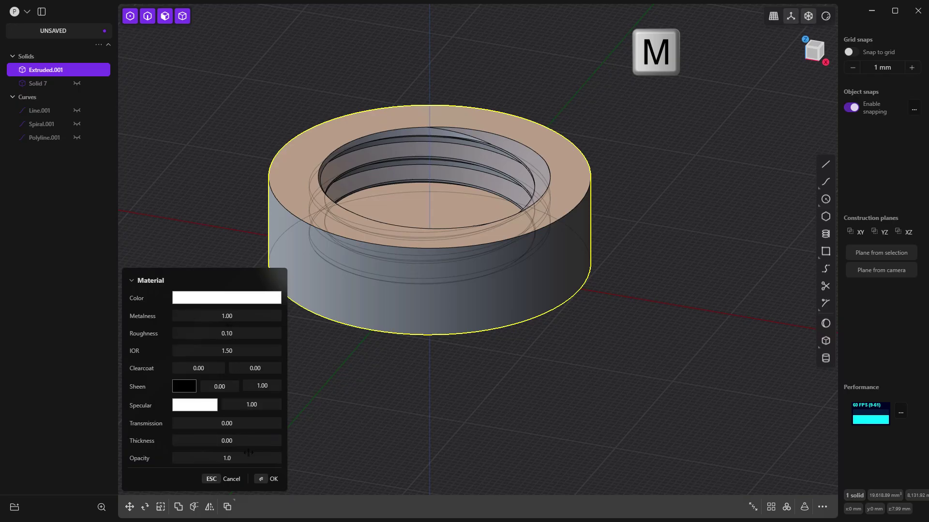
pyautogui.moveTo(247, 453); pyautogui.dragTo(227, 453)
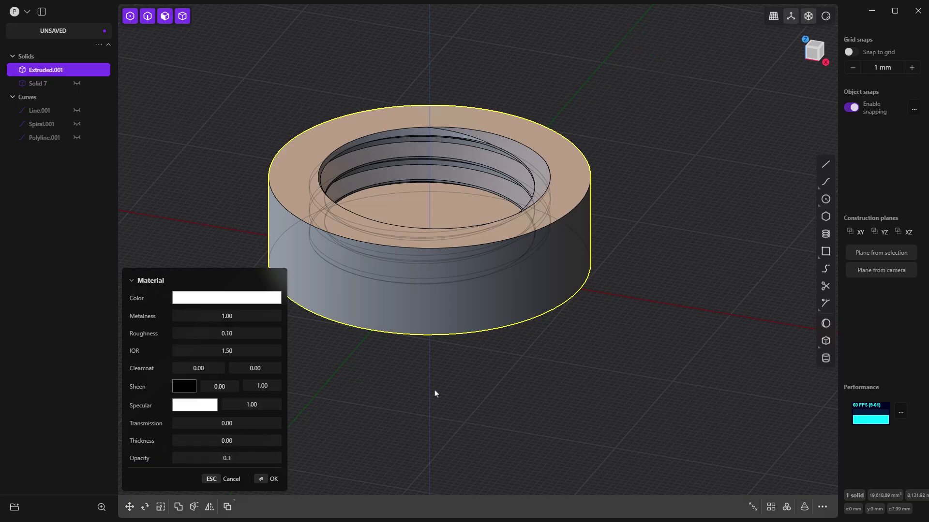
pyautogui.press('Return')
pyautogui.click(445, 384)
# Step: Examine the internal thread through the transparent cap from the front and from above at an angle
pyautogui.press('KP_1')
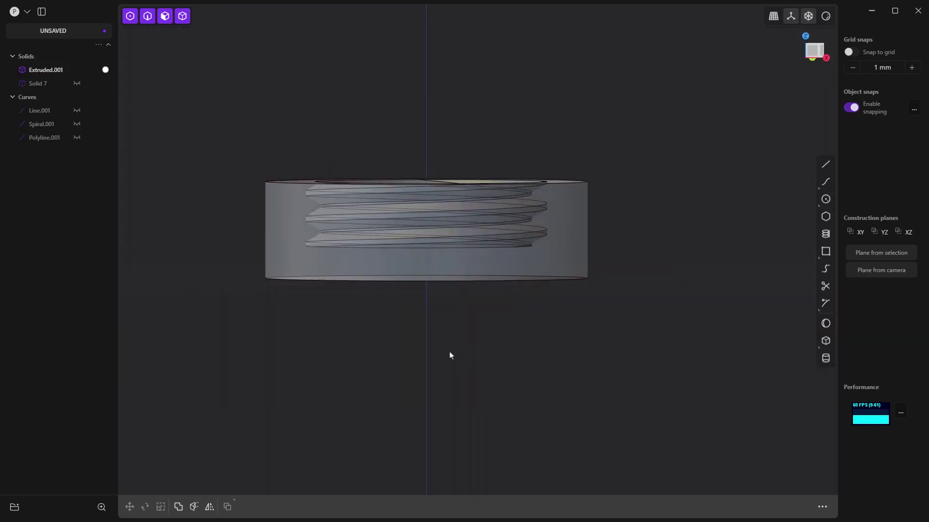
pyautogui.scroll(4, 525, 241)
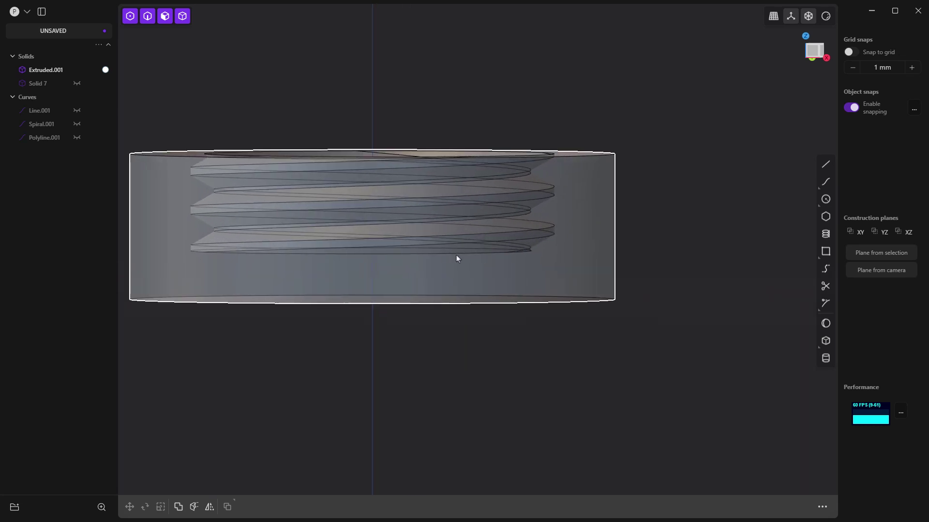
pyautogui.moveTo(254, 264); pyautogui.dragTo(529, 221, button='middle')
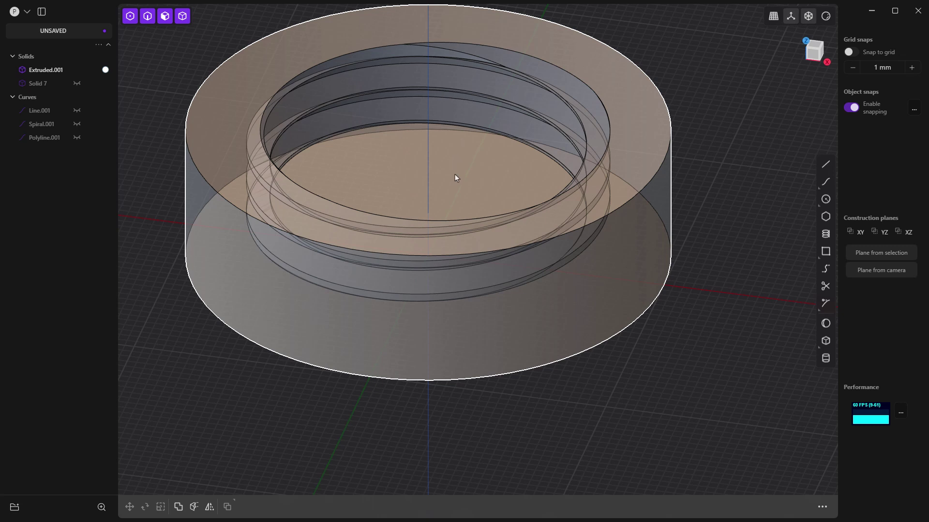
pyautogui.keyDown('shift'); pyautogui.moveTo(460, 172); pyautogui.dragTo(471, 219, button='middle'); pyautogui.keyUp('shift')
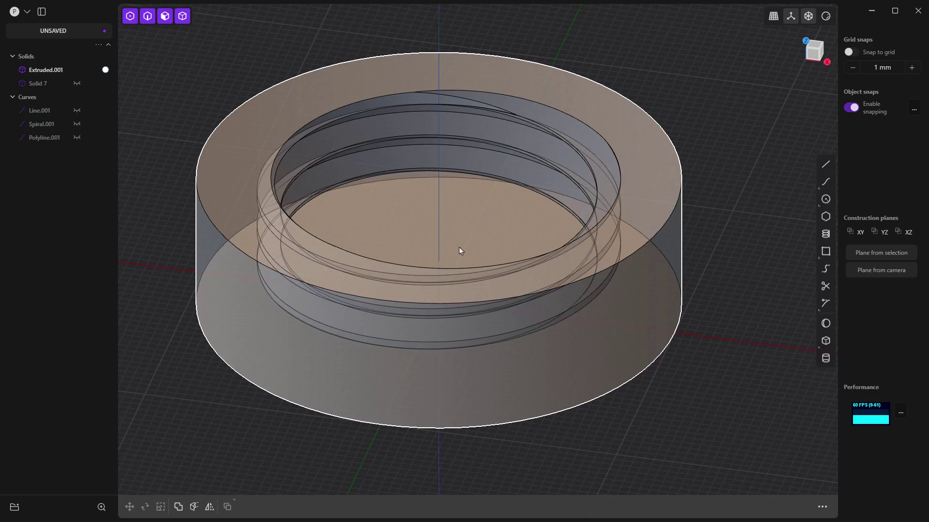
pyautogui.scroll(-5, 453, 269)
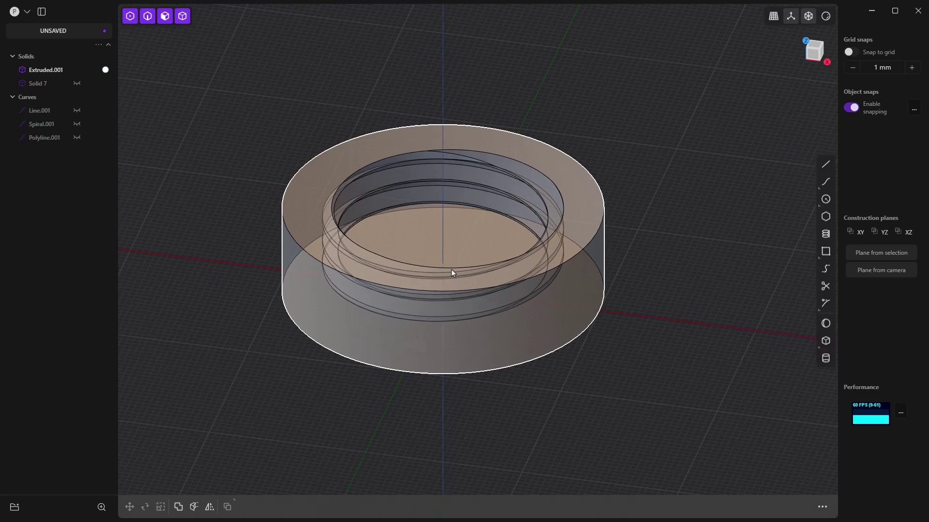